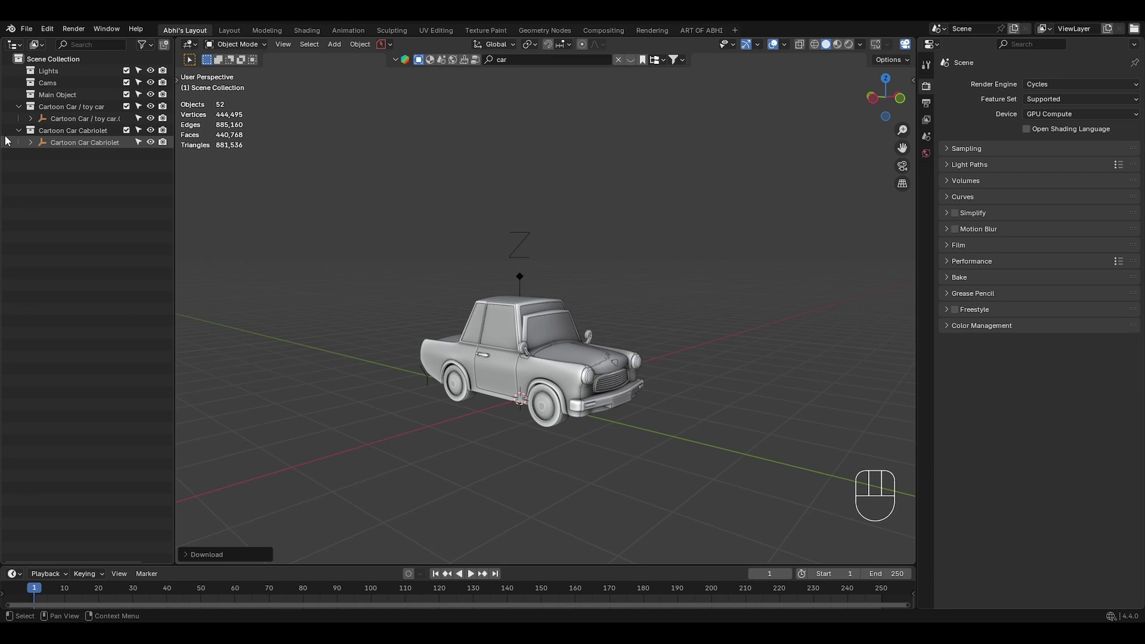
Collapse both car collections in the outliner and hide the Cartoon Car Cabriolet collection
{"action": "left_click", "coordinate": [19, 130]}
{"action": "left_click", "coordinate": [19, 107]}
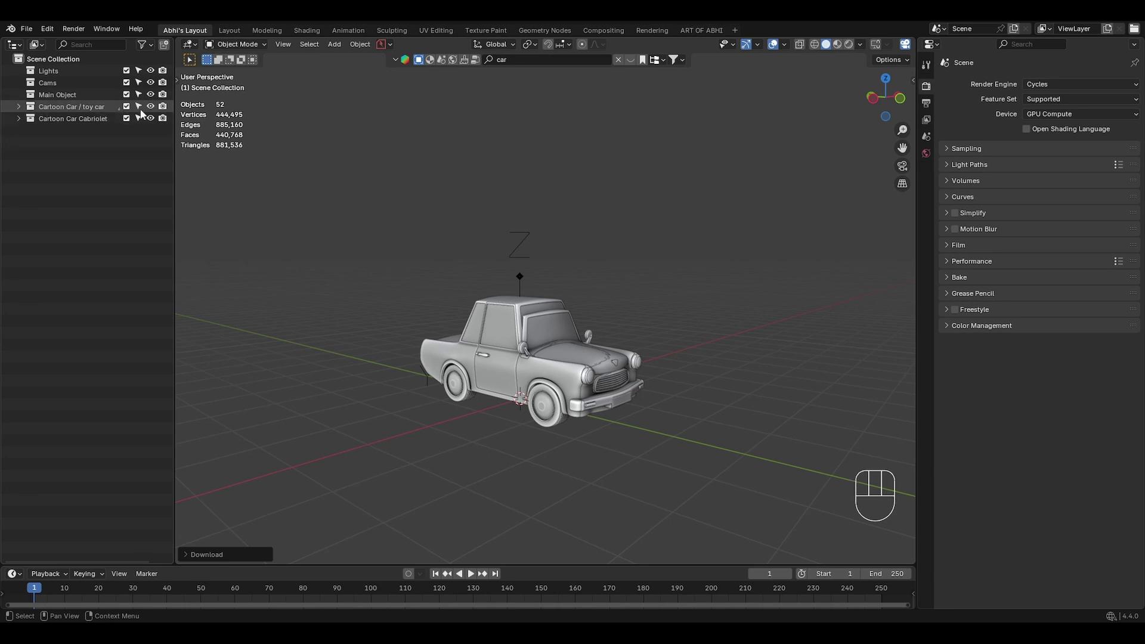
{"action": "left_click", "coordinate": [151, 118]}
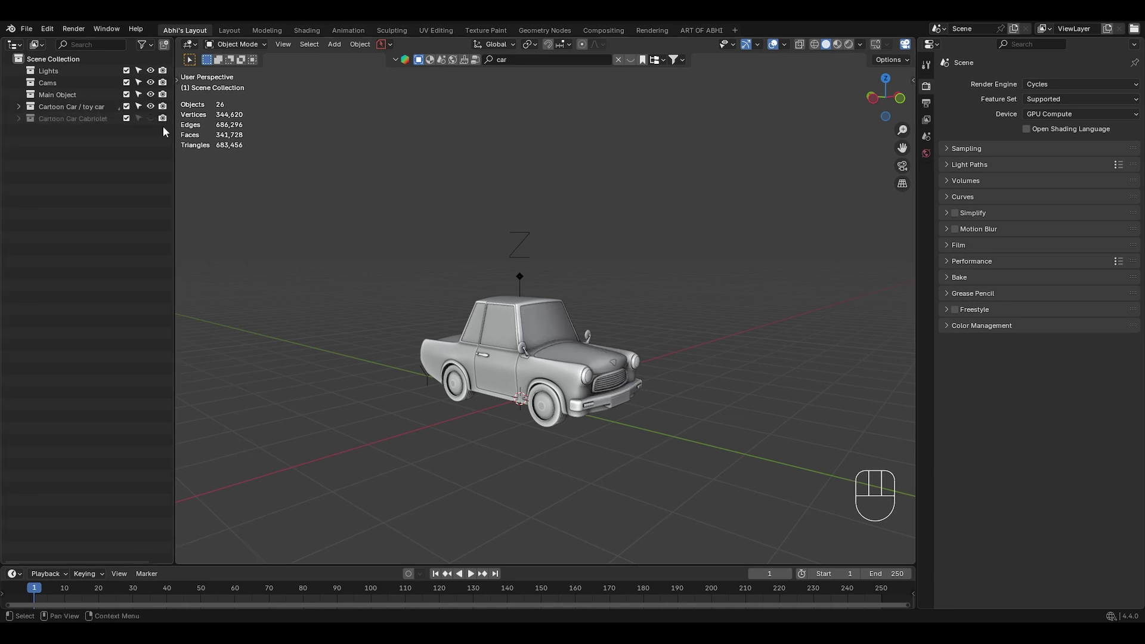
Clear the parent of all toy car objects while keeping their transformations, and delete the parent empty
{"action": "left_click", "coordinate": [520, 274]}
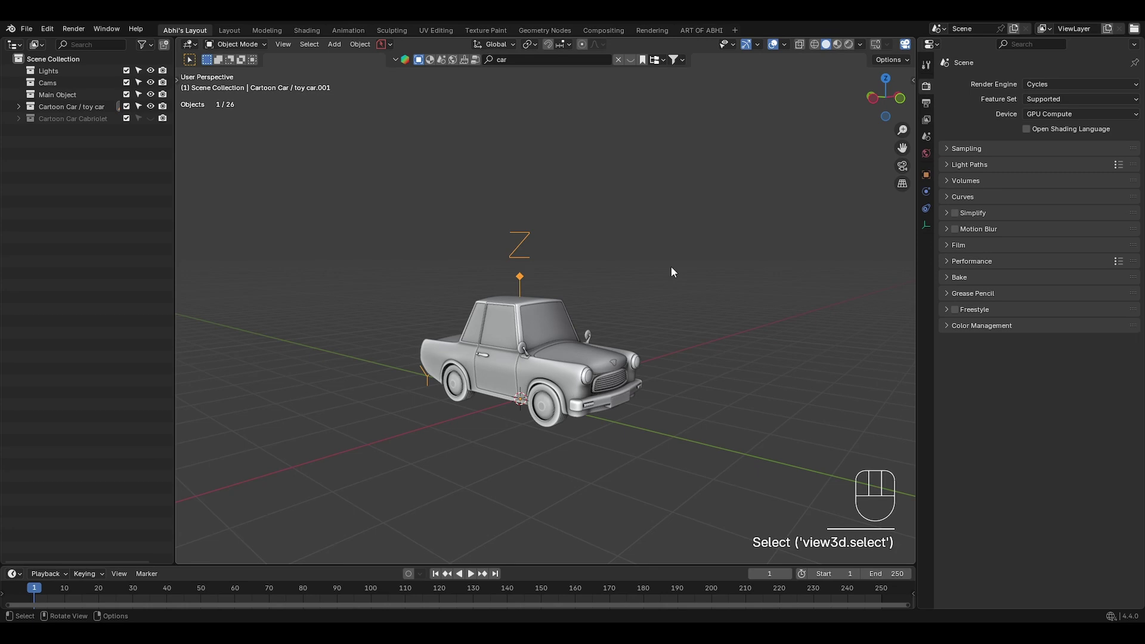
{"action": "middle_click_drag", "start_coordinate": [671, 266], "coordinate": [595, 365]}
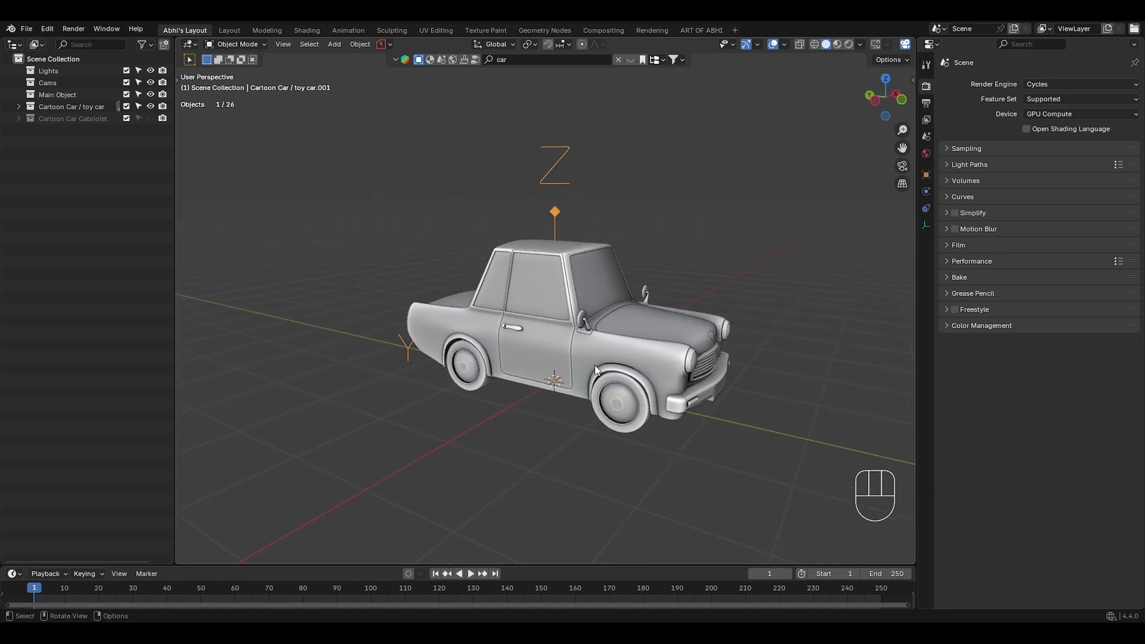
{"action": "key", "text": "a"}
{"action": "key", "text": "alt+p"}
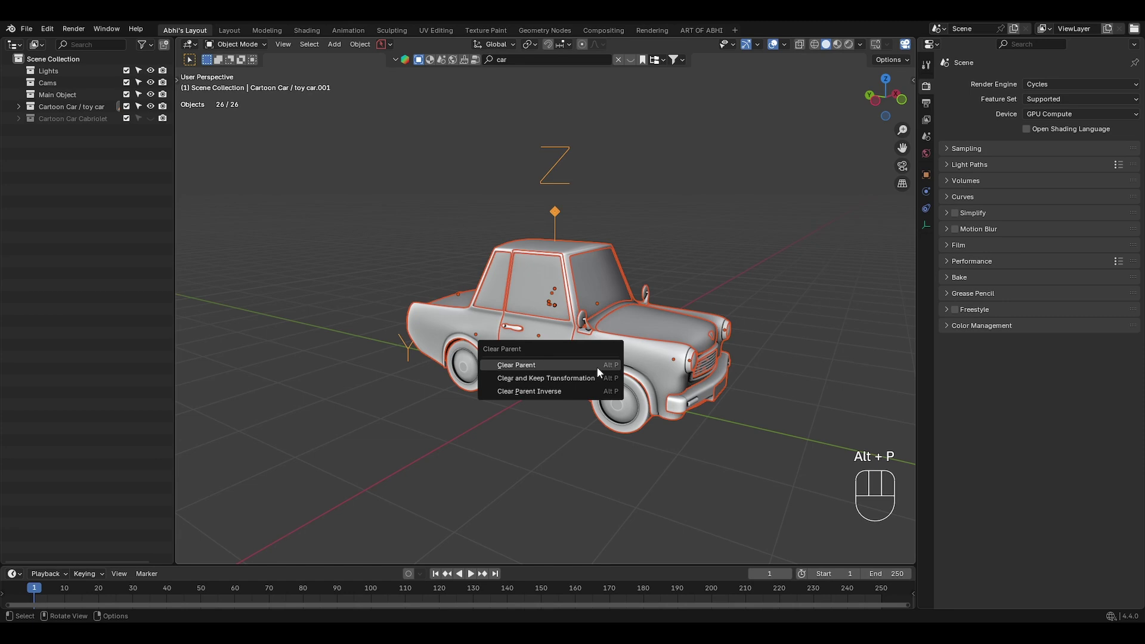
{"action": "left_click", "coordinate": [595, 378]}
{"action": "key", "text": "Delete"}
Examine which individual objects the toy car is made of, including its body, grille, headlights and mirrors
{"action": "key", "text": "a"}
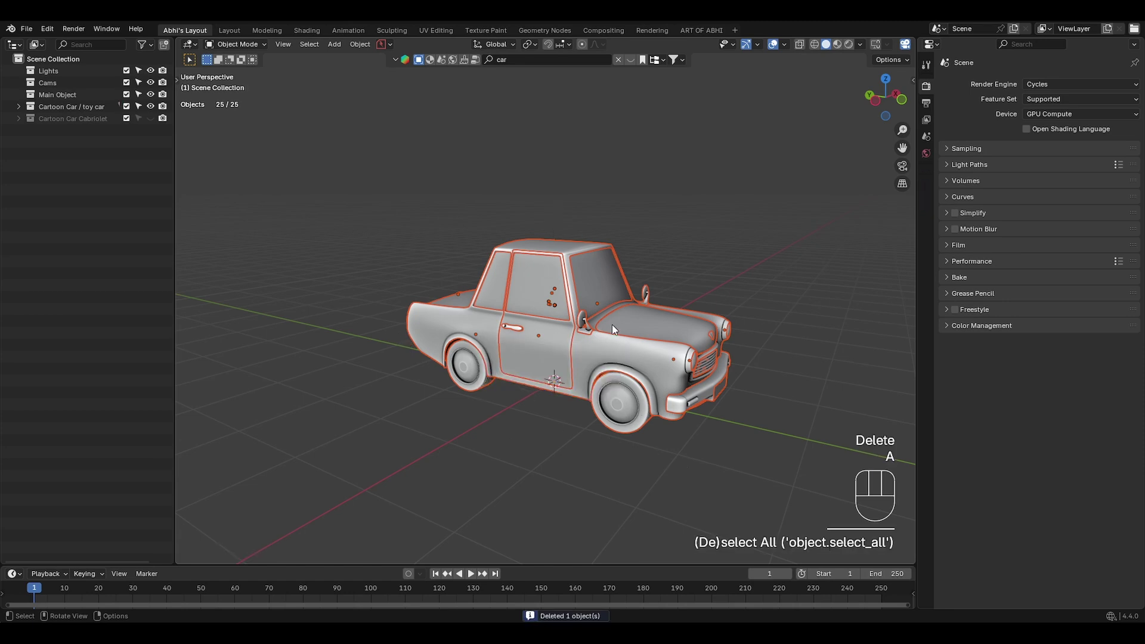
{"action": "left_click", "coordinate": [667, 290]}
{"action": "left_click", "coordinate": [653, 327]}
{"action": "middle_click_drag", "start_coordinate": [653, 326], "coordinate": [531, 340]}
{"action": "left_click", "coordinate": [666, 377]}
{"action": "left_click", "coordinate": [703, 372]}
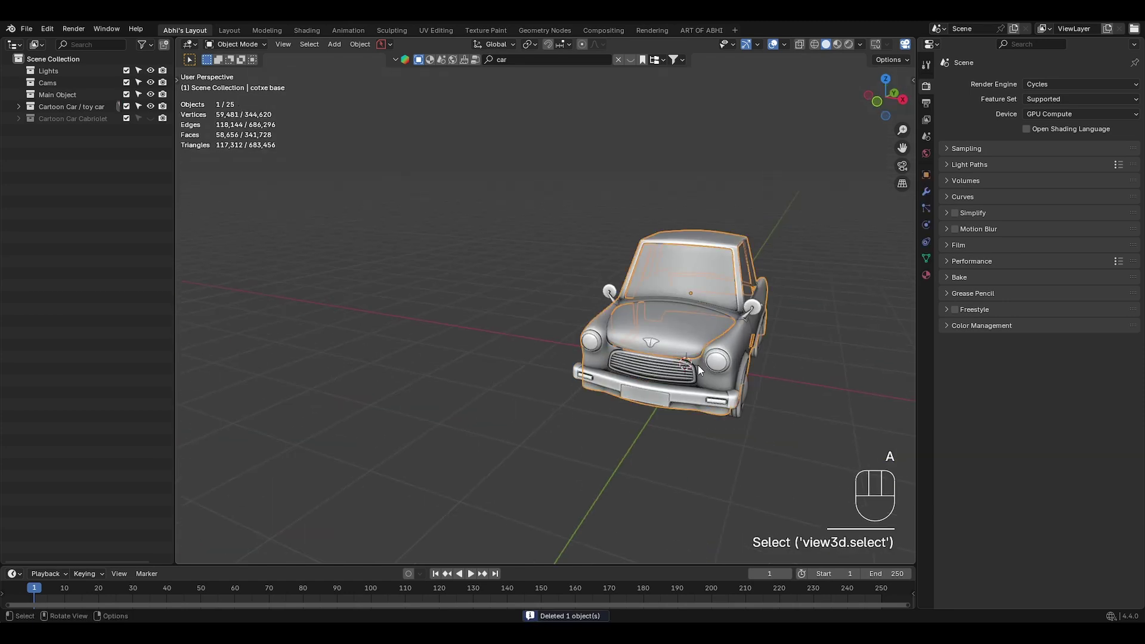
{"action": "left_click", "coordinate": [717, 360]}
{"action": "left_click", "coordinate": [669, 370]}
{"action": "left_click", "coordinate": [731, 348]}
{"action": "left_click", "coordinate": [758, 304]}
{"action": "middle_click_drag", "start_coordinate": [758, 303], "coordinate": [657, 296]}
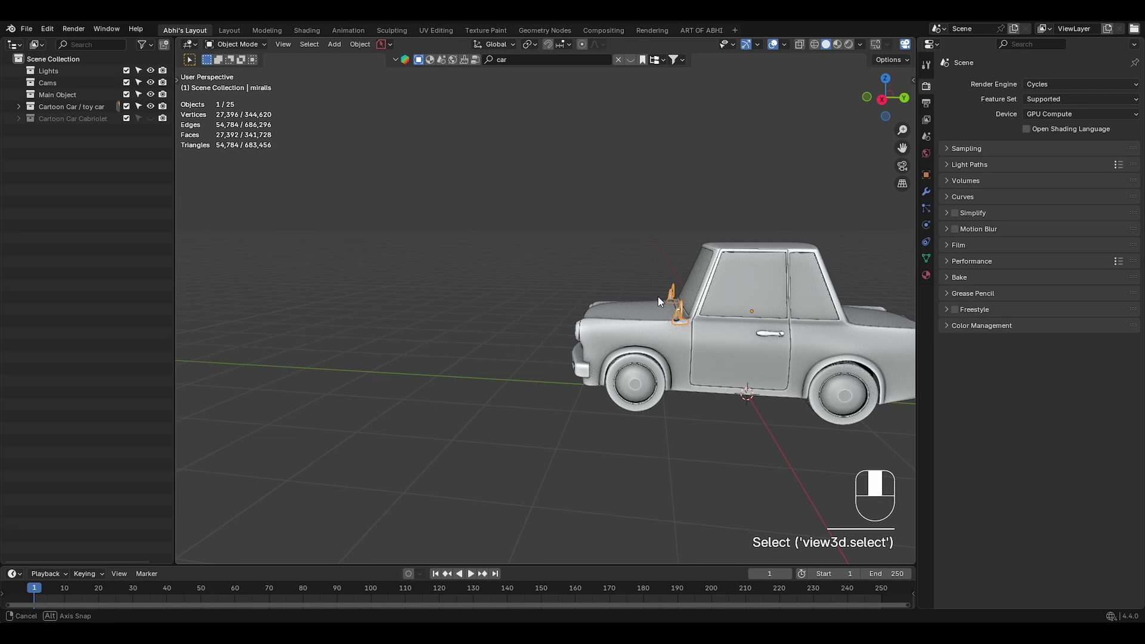
{"action": "scroll", "coordinate": [657, 295], "scroll_direction": "down", "scroll_amount": 5}
{"action": "left_click", "coordinate": [757, 313]}
{"action": "scroll", "coordinate": [758, 316], "scroll_direction": "up", "scroll_amount": 5}
{"action": "middle_click_drag", "start_coordinate": [764, 322], "coordinate": [900, 189]}
Convert all toy car objects to meshes so that their modifiers are applied
{"action": "left_click", "coordinate": [725, 348]}
{"action": "key", "text": "a"}
{"action": "left_click", "coordinate": [926, 193]}
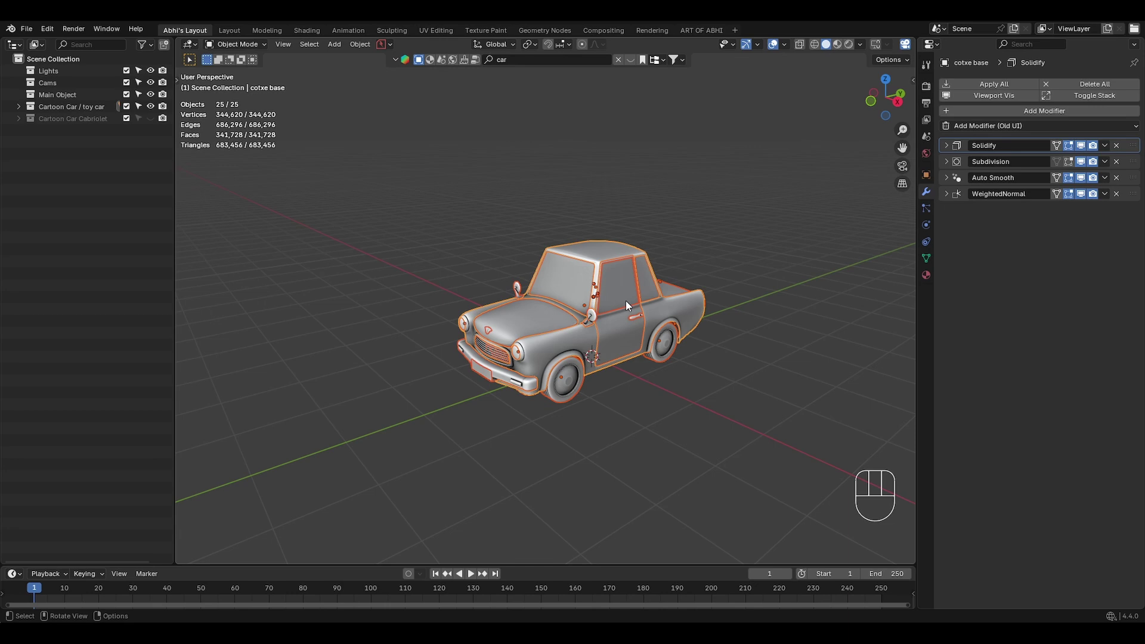
{"action": "scroll", "coordinate": [625, 300], "scroll_direction": "up", "scroll_amount": 2}
{"action": "right_click", "coordinate": [569, 292]}
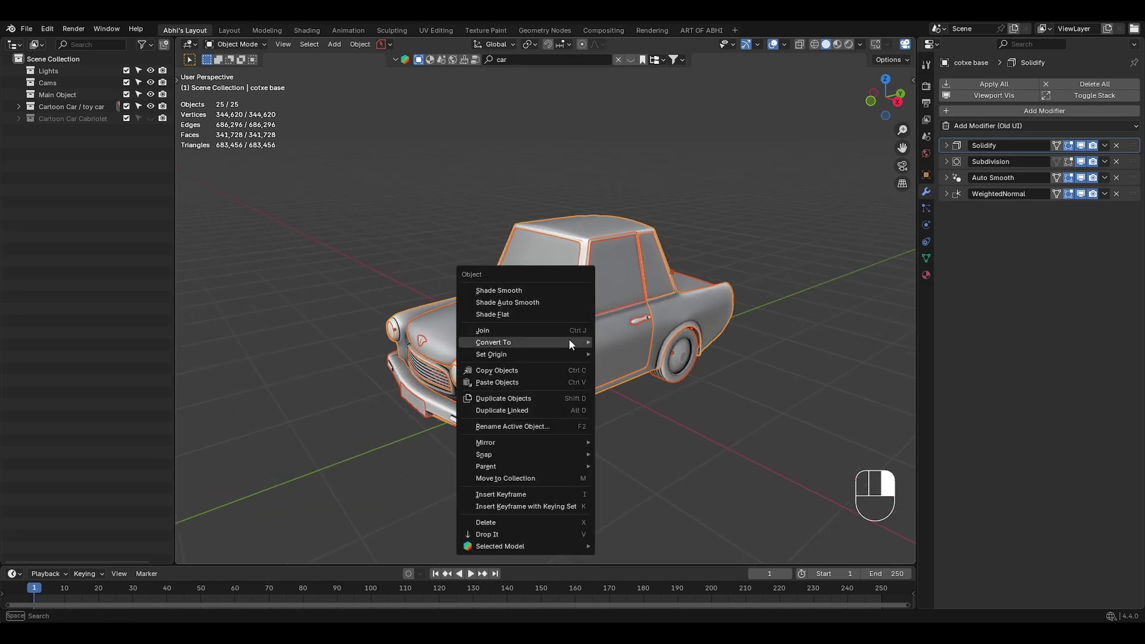
{"action": "mouse_move", "coordinate": [569, 340]}
{"action": "left_click", "coordinate": [639, 337]}
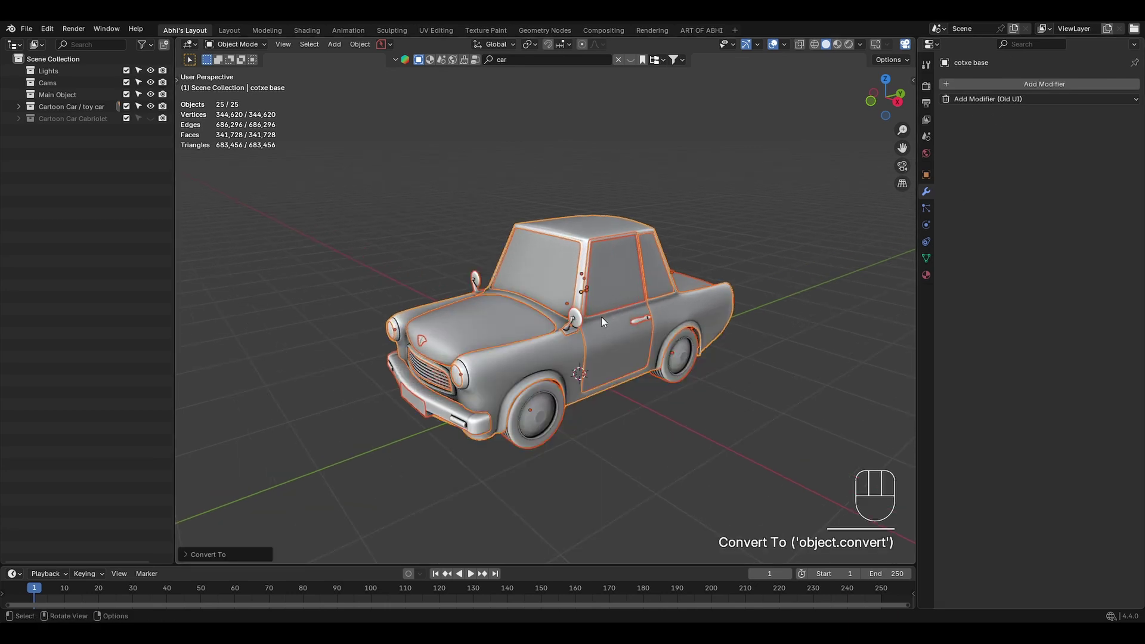
Separate the geometry of all toy car objects by loose parts
{"action": "middle_click_drag", "start_coordinate": [601, 317], "coordinate": [545, 347]}
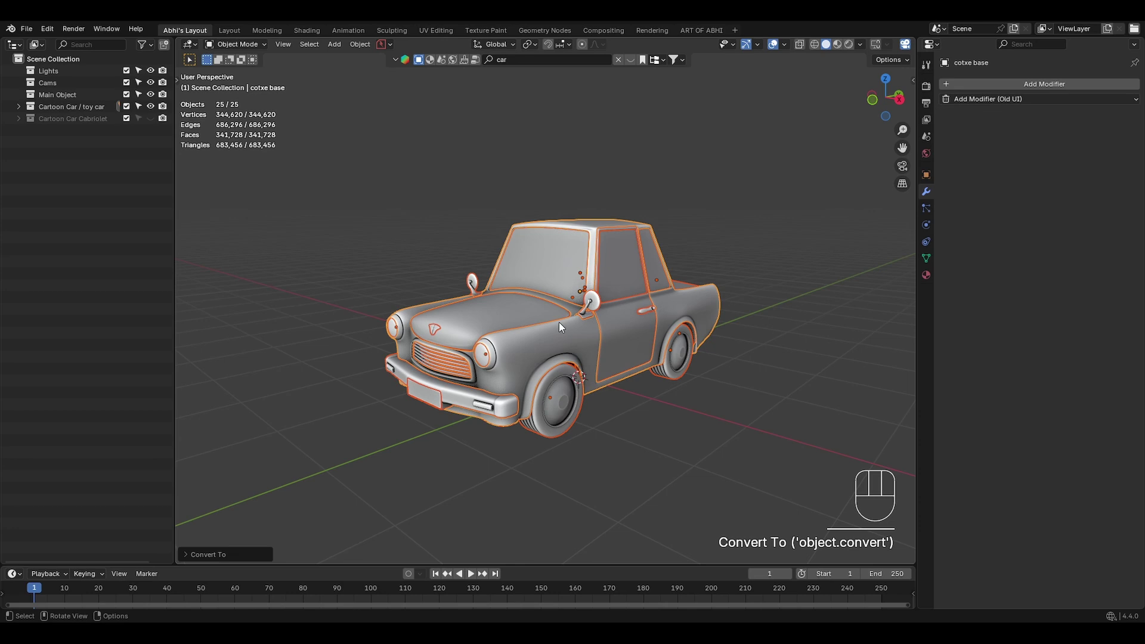
{"action": "key", "text": "a"}
{"action": "key", "text": "Tab"}
{"action": "left_click", "coordinate": [728, 317]}
{"action": "key", "text": "a"}
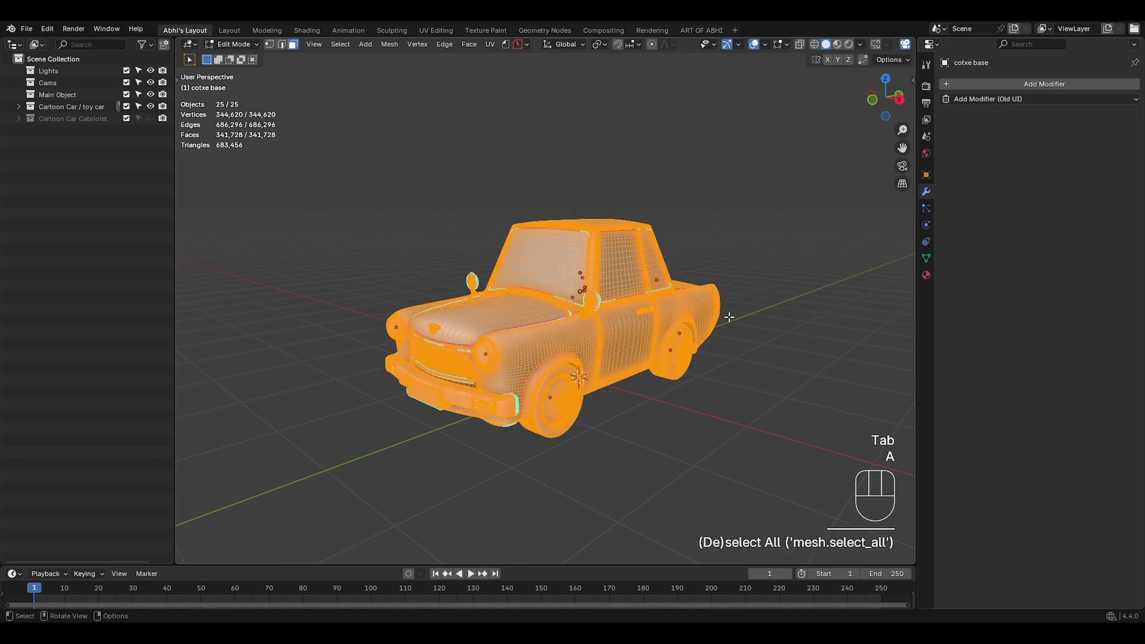
{"action": "key", "text": "p"}
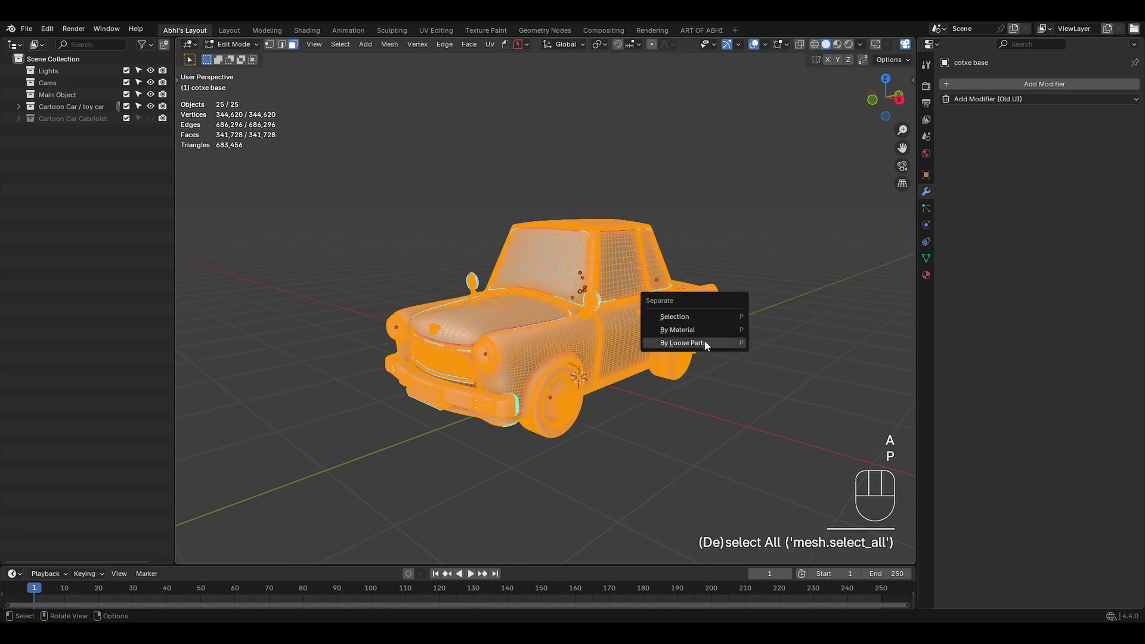
{"action": "left_click", "coordinate": [705, 344]}
{"action": "key", "text": "Tab"}
Check the separated toy car parts by selecting the body and a front wheel and test-scaling the body
{"action": "left_click", "coordinate": [602, 288]}
{"action": "key", "text": "s"}
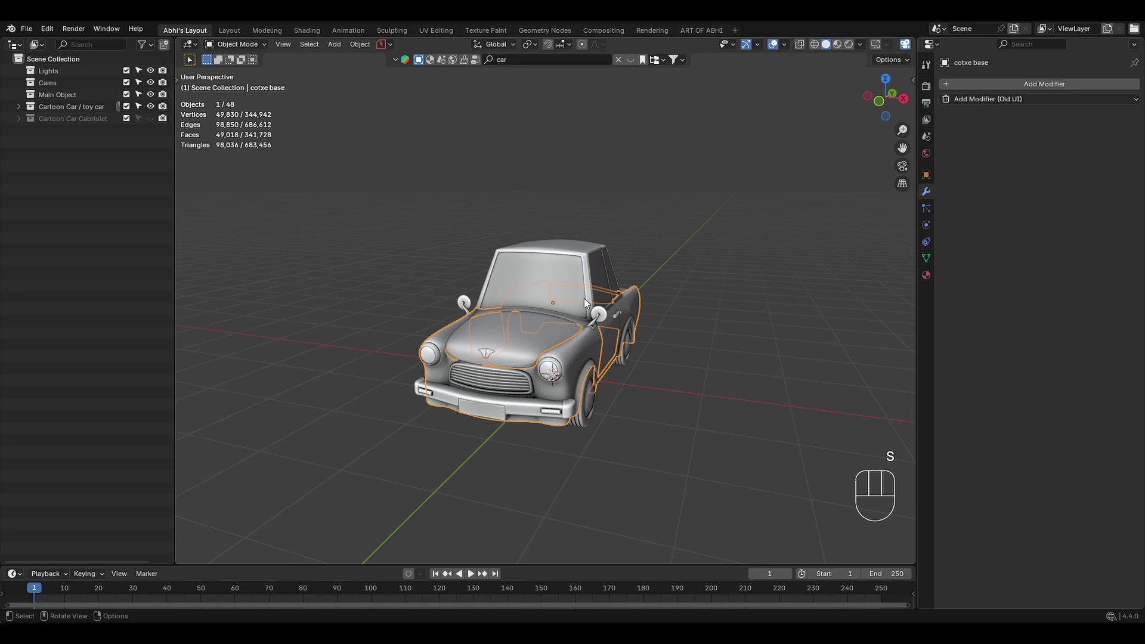
{"action": "right_click", "coordinate": [585, 298]}
{"action": "key", "text": "a"}
{"action": "key", "text": "shift+s"}
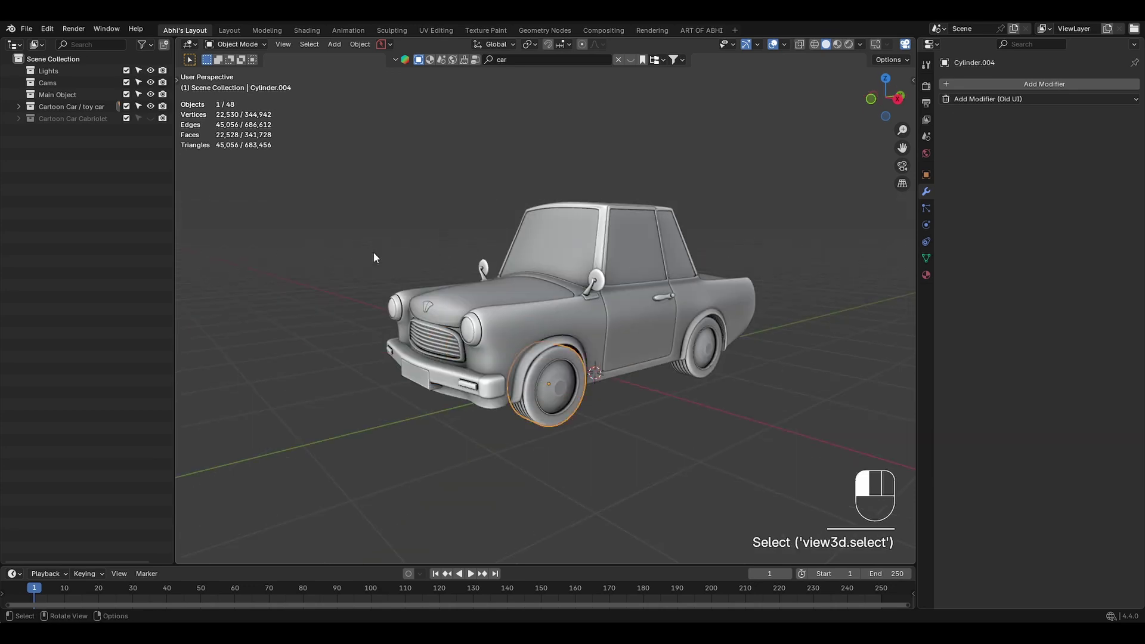
Hide the toy car collection and show the Cartoon Car Cabriolet collection
{"action": "left_click", "coordinate": [374, 252]}
{"action": "left_click", "coordinate": [150, 109]}
{"action": "left_click", "coordinate": [150, 118]}
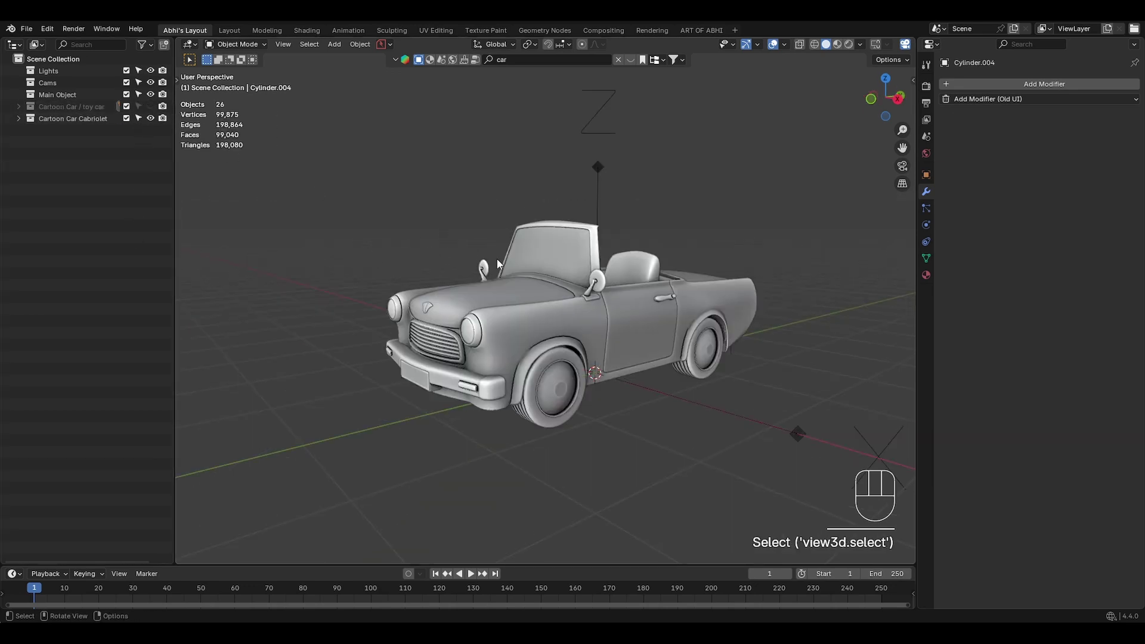
Clear the parent of all cabriolet objects while keeping their transformations, and remove the parent empty
{"action": "left_click", "coordinate": [583, 287]}
{"action": "key", "text": "a"}
{"action": "key", "text": "alt+p"}
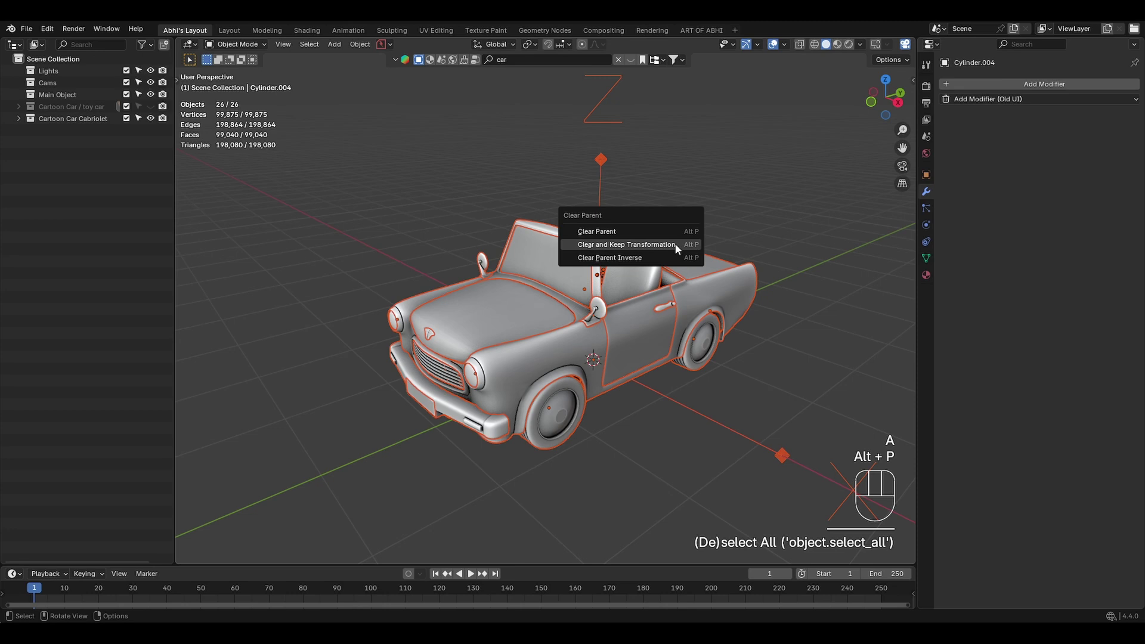
{"action": "left_click", "coordinate": [675, 245]}
Convert all cabriolet objects to meshes so that their modifiers are applied
{"action": "right_click", "coordinate": [527, 254]}
{"action": "mouse_move", "coordinate": [527, 254]}
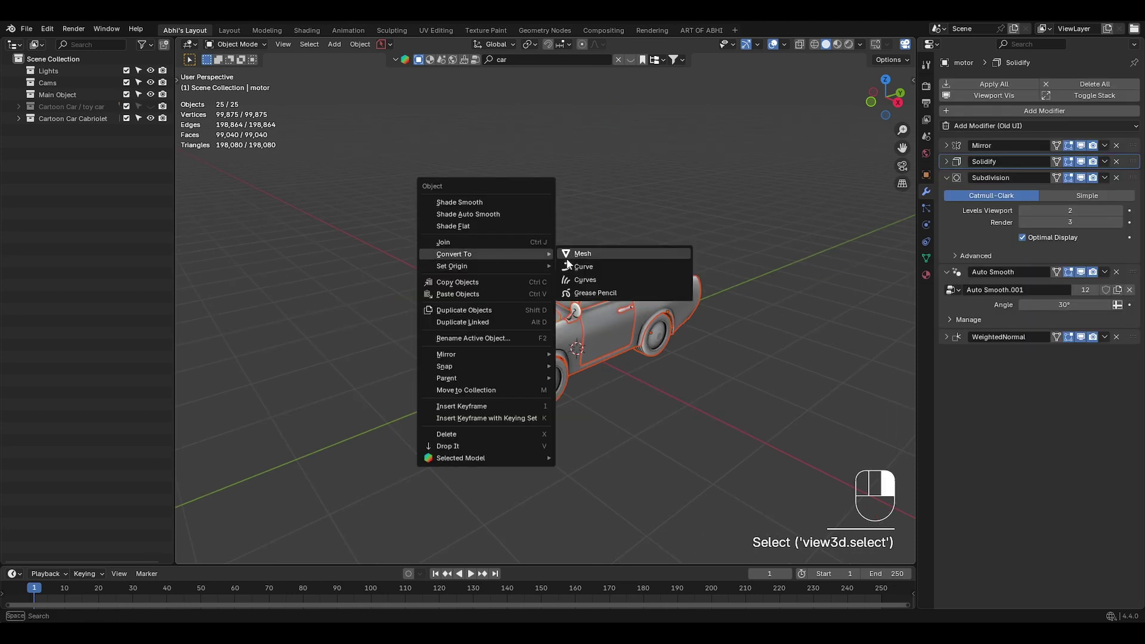
{"action": "left_click", "coordinate": [569, 259]}
Separate the geometry of all cabriolet objects by loose parts
{"action": "key", "text": "a"}
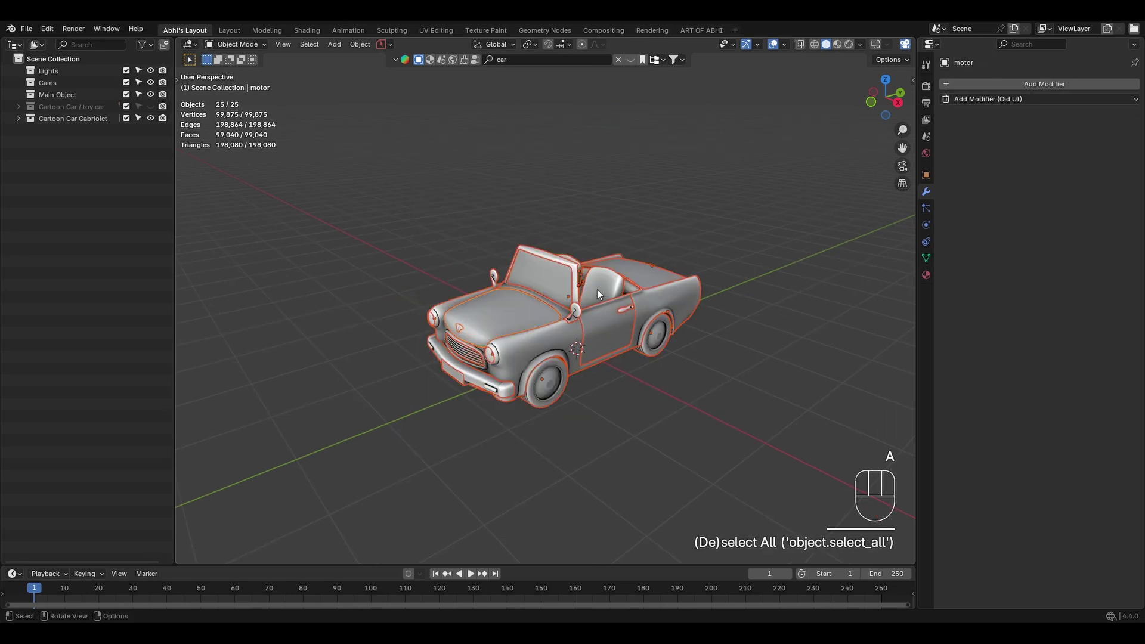
{"action": "key", "text": "Tab"}
{"action": "key", "text": "a"}
{"action": "key", "text": "p"}
{"action": "left_click", "coordinate": [737, 287]}
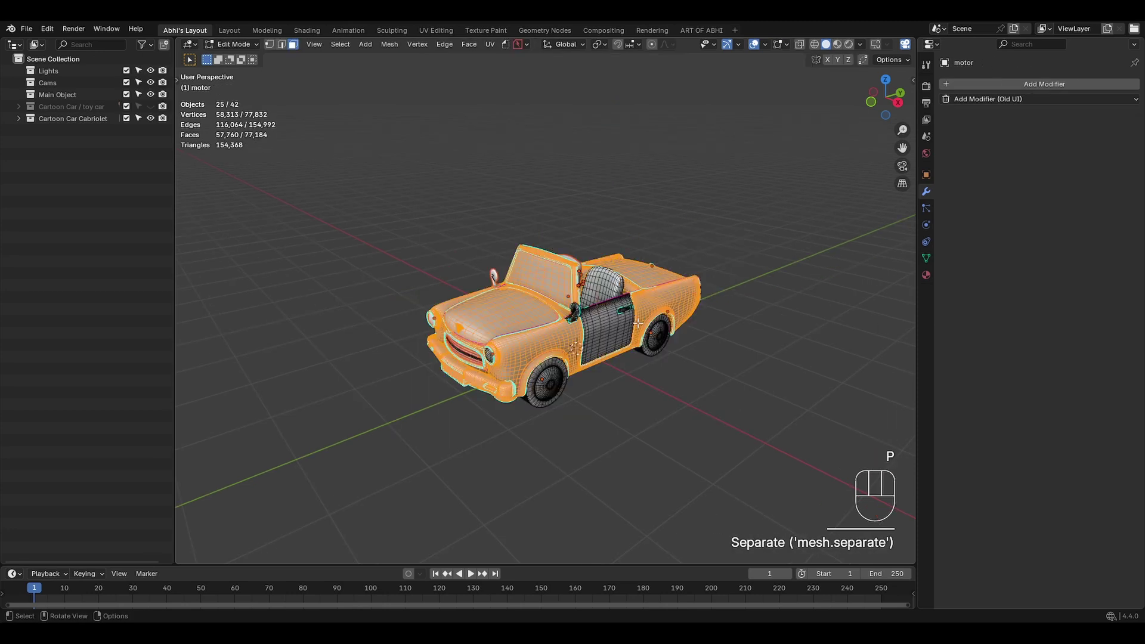
{"action": "key", "text": "a"}
{"action": "key", "text": "p"}
{"action": "left_click", "coordinate": [604, 298]}
{"action": "key", "text": "Tab"}
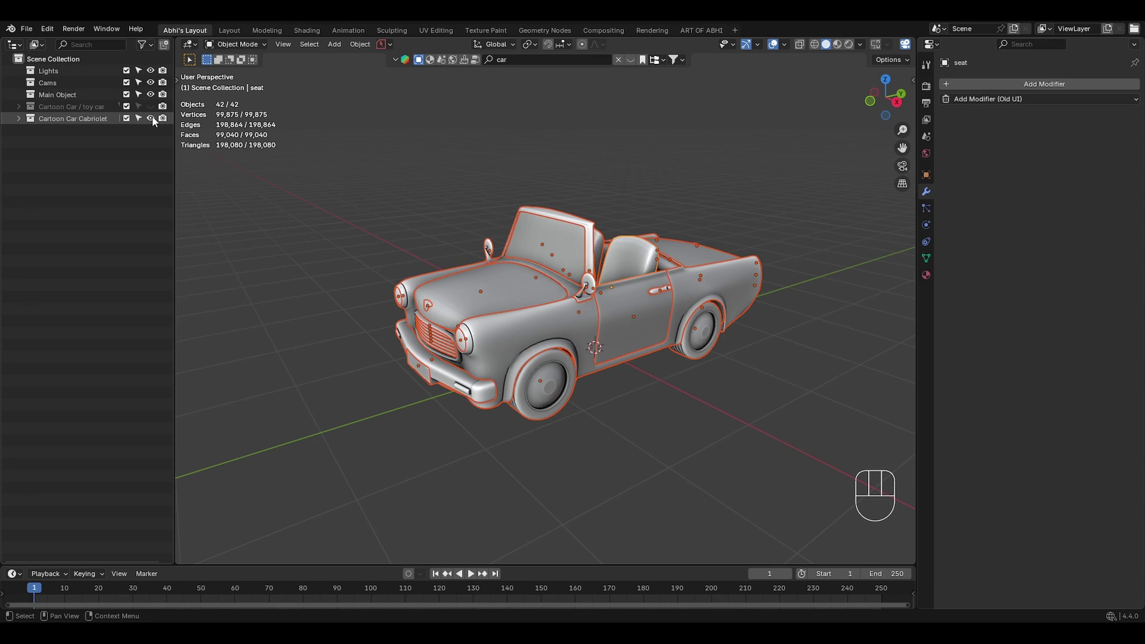
Hide the cabriolet collection, nest both car collections inside Main Object and make Main Object the active collection
{"action": "left_click", "coordinate": [151, 118]}
{"action": "left_click", "coordinate": [57, 94]}
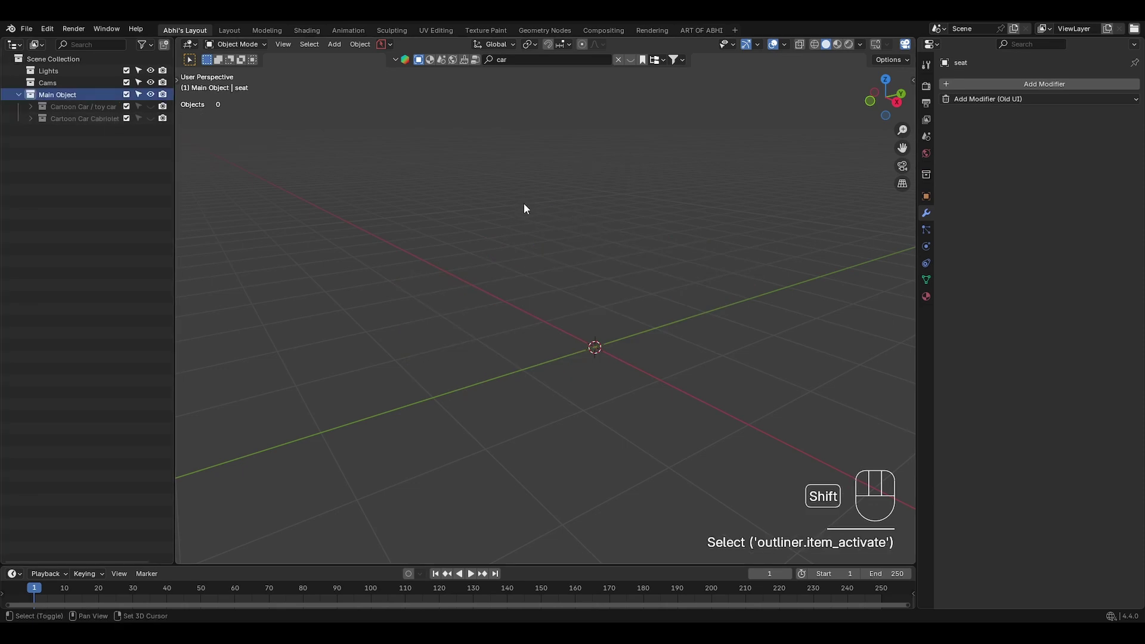
Add a mesh plane at the world origin in the Main Object collection
{"action": "key", "text": "shift+a"}
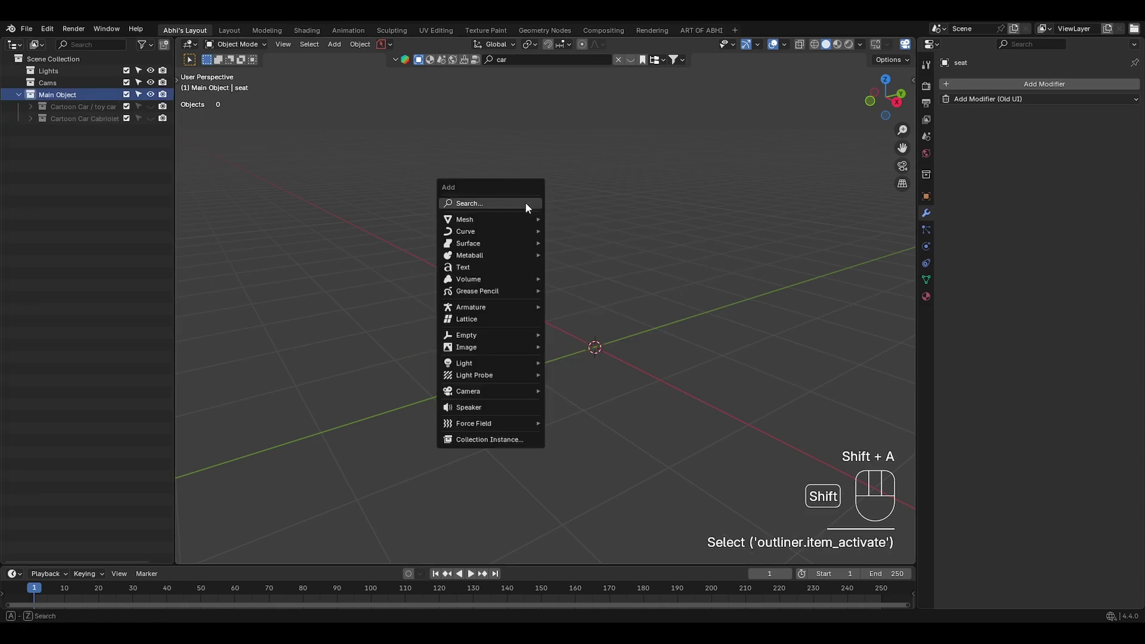
{"action": "mouse_move", "coordinate": [525, 218]}
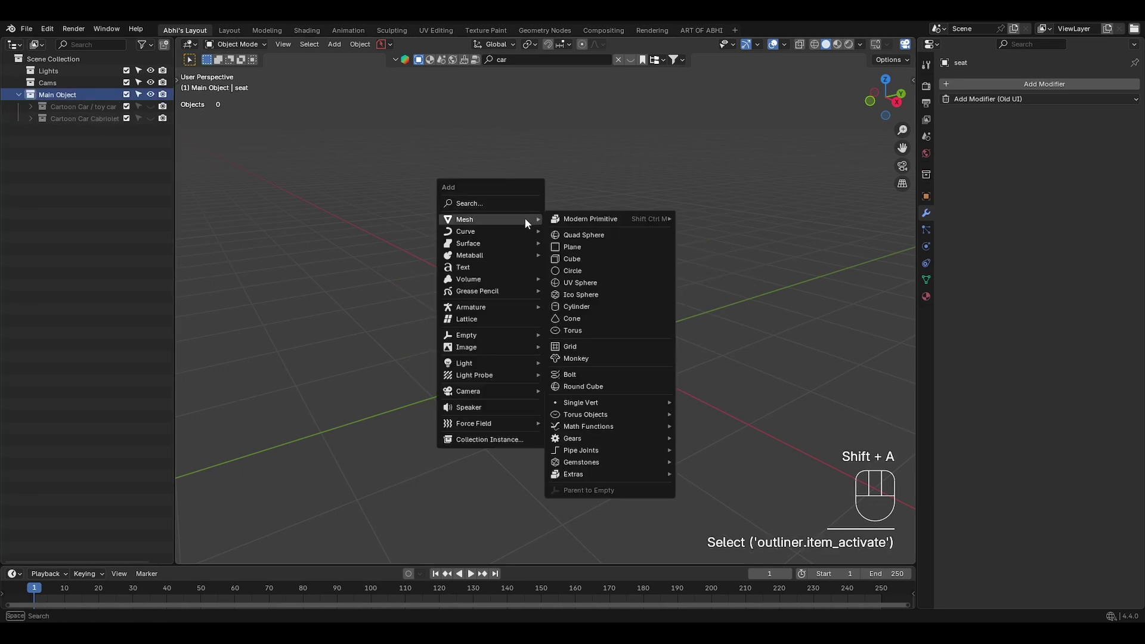
{"action": "left_click", "coordinate": [577, 251]}
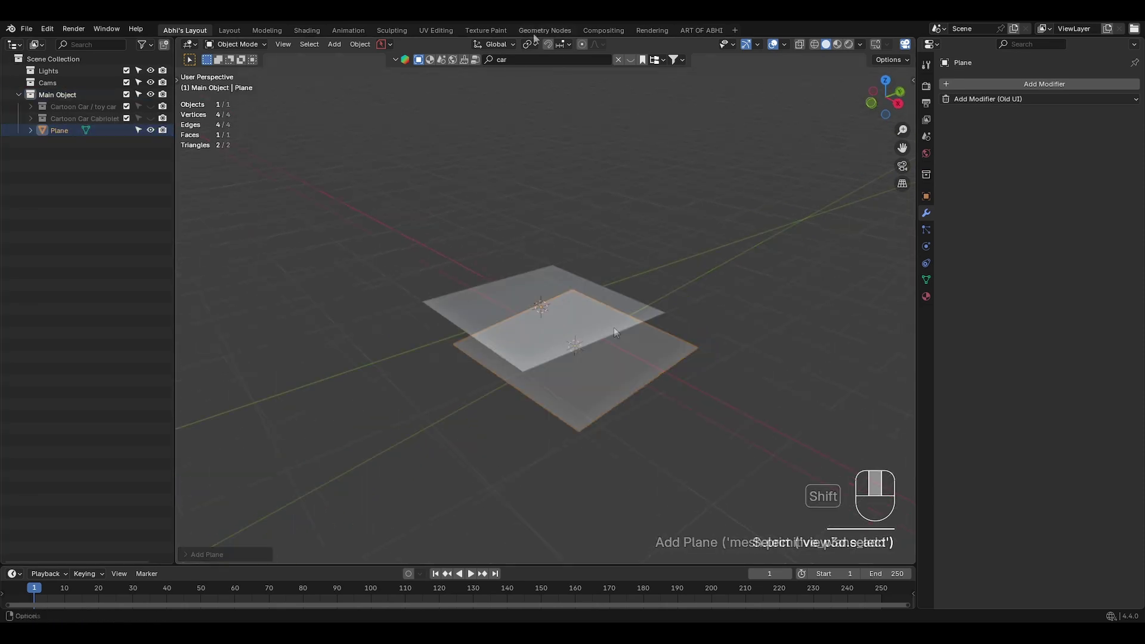
Create a geometry node tree named Car Transformation on the plane and rename the plane GeoNode Object
{"action": "left_click", "coordinate": [544, 29]}
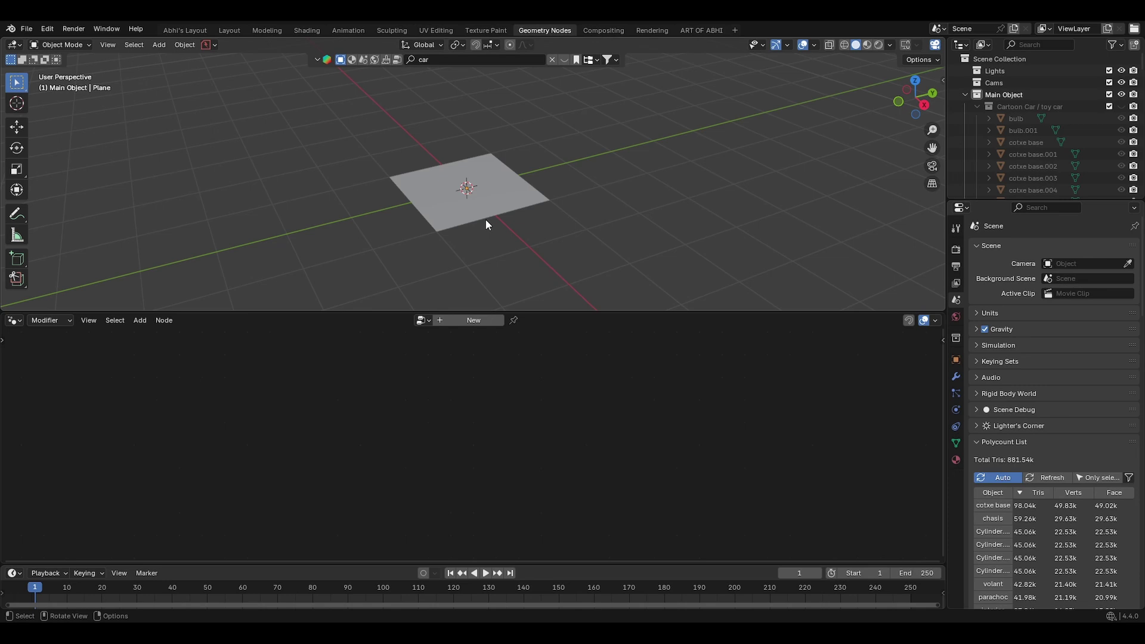
{"action": "scroll", "coordinate": [486, 223], "scroll_direction": "up", "scroll_amount": 2}
{"action": "left_click", "coordinate": [473, 320]}
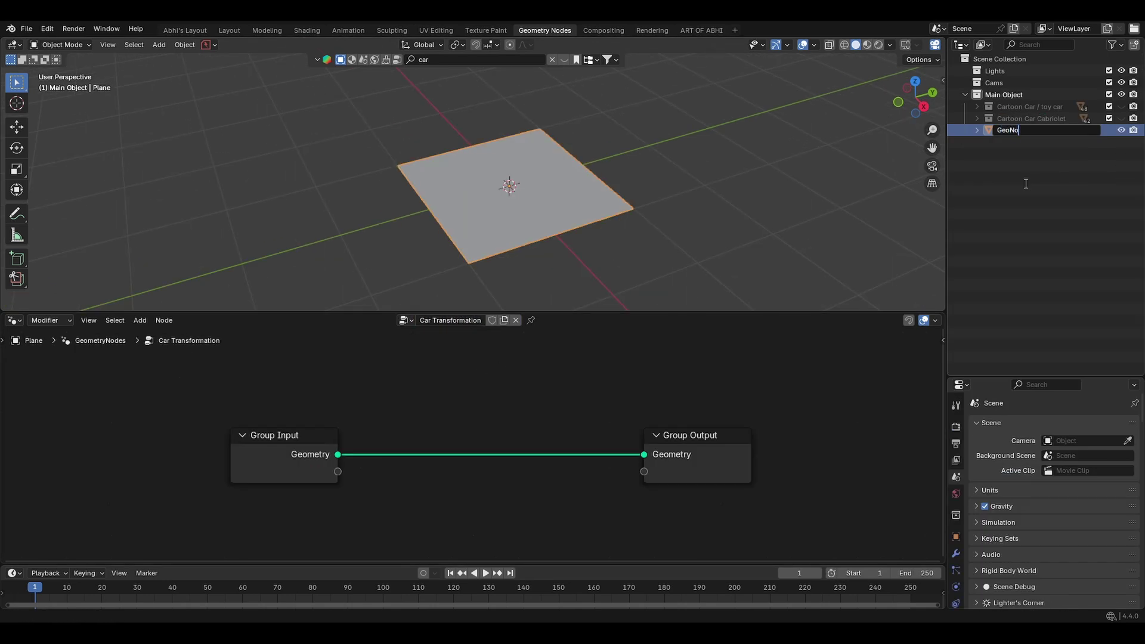
{"action": "type", "text": "ct"}
{"action": "key", "text": "Return"}
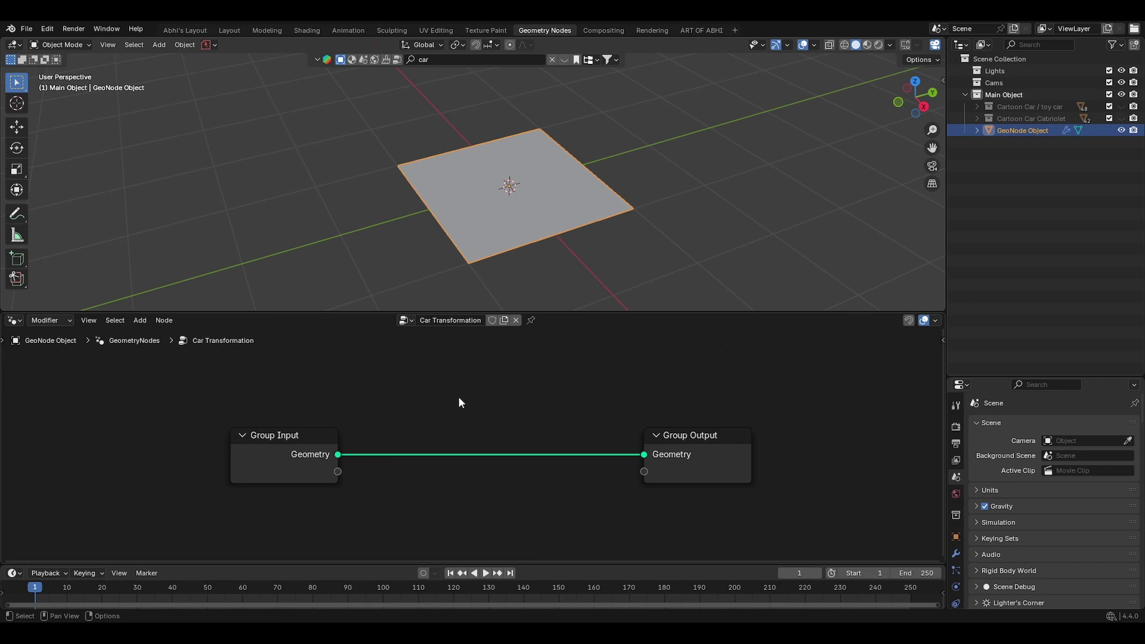
Pin the Car Transformation node tree and delete its Group Input node
{"action": "left_click", "coordinate": [530, 321]}
{"action": "left_click", "coordinate": [270, 443]}
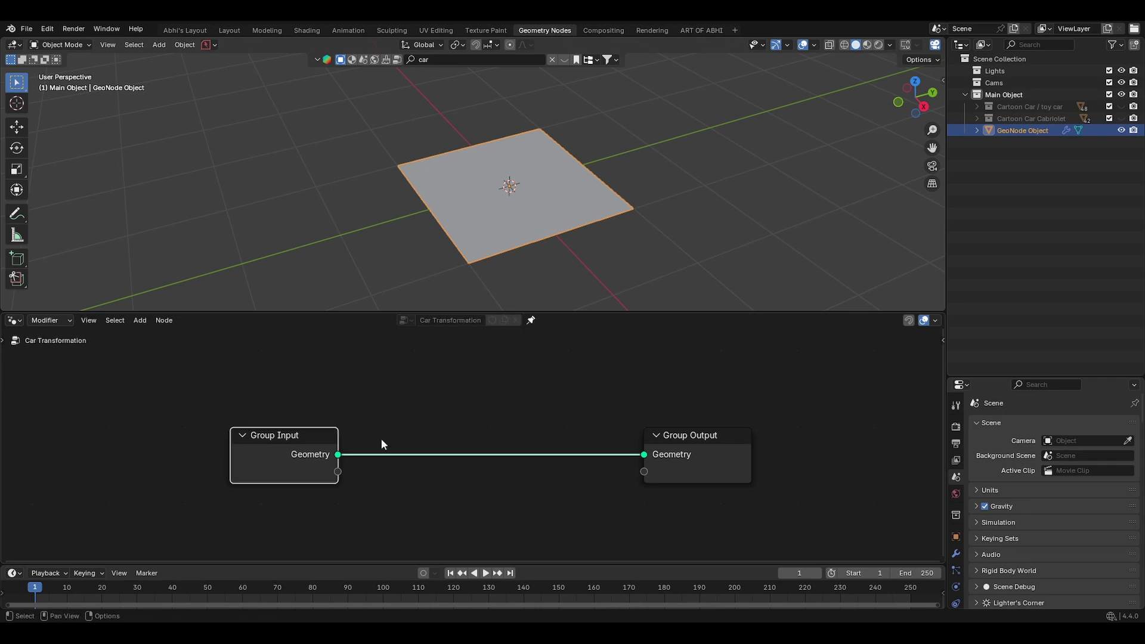
{"action": "key", "text": "Delete"}
Bring the toy car collection into the node tree as a Collection Info node and connect its Instances to the Group Output
{"action": "left_click_drag", "start_coordinate": [1025, 109], "coordinate": [286, 434]}
{"action": "scroll", "coordinate": [416, 444], "scroll_direction": "down", "scroll_amount": 1}
{"action": "left_click_drag", "start_coordinate": [363, 436], "coordinate": [613, 442]}
{"action": "scroll", "coordinate": [544, 170], "scroll_direction": "down", "scroll_amount": 1}
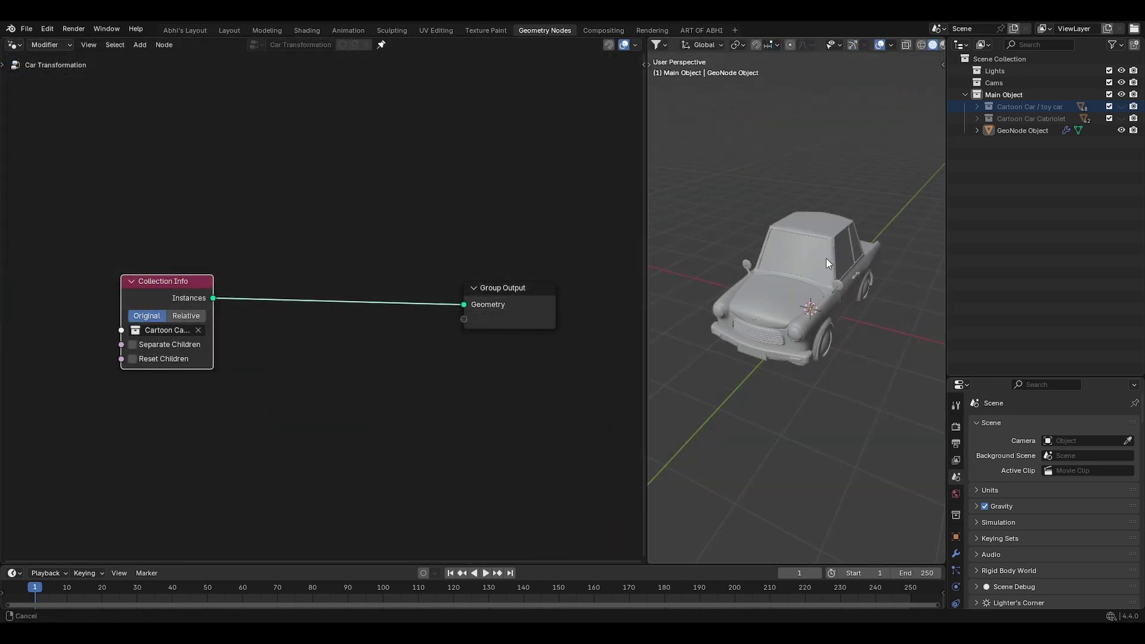
Enable Separate Children on the Collection Info node and insert a Scale Instances node between it and the Group Output
{"action": "left_click_drag", "start_coordinate": [648, 270], "coordinate": [594, 270]}
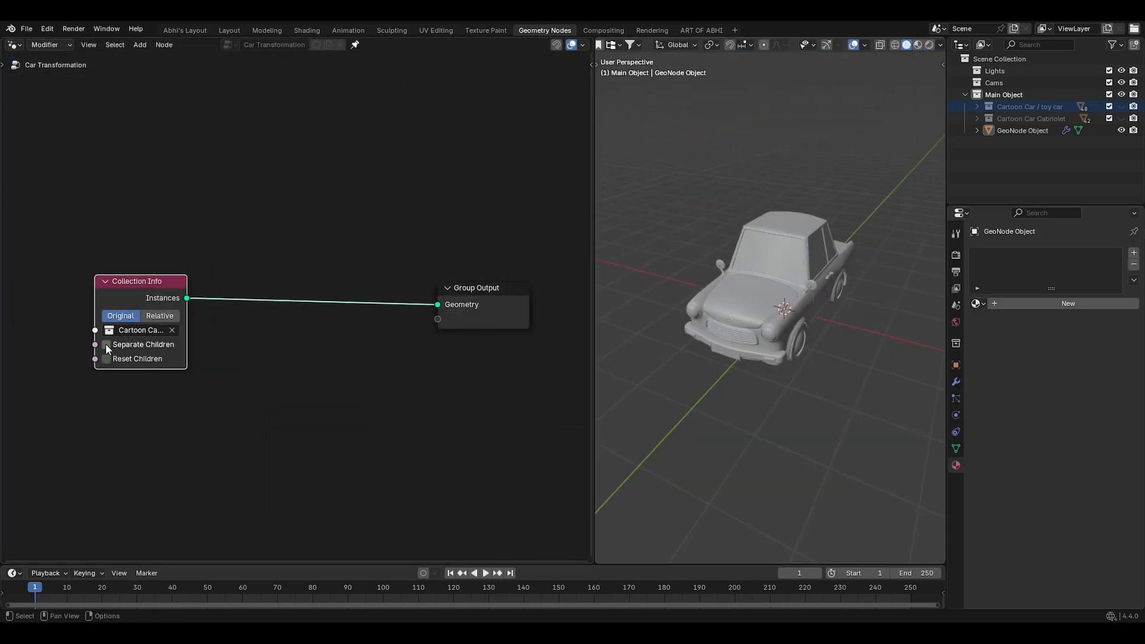
{"action": "left_click", "coordinate": [106, 343]}
{"action": "key", "text": "shift+a"}
{"action": "left_click", "coordinate": [295, 143]}
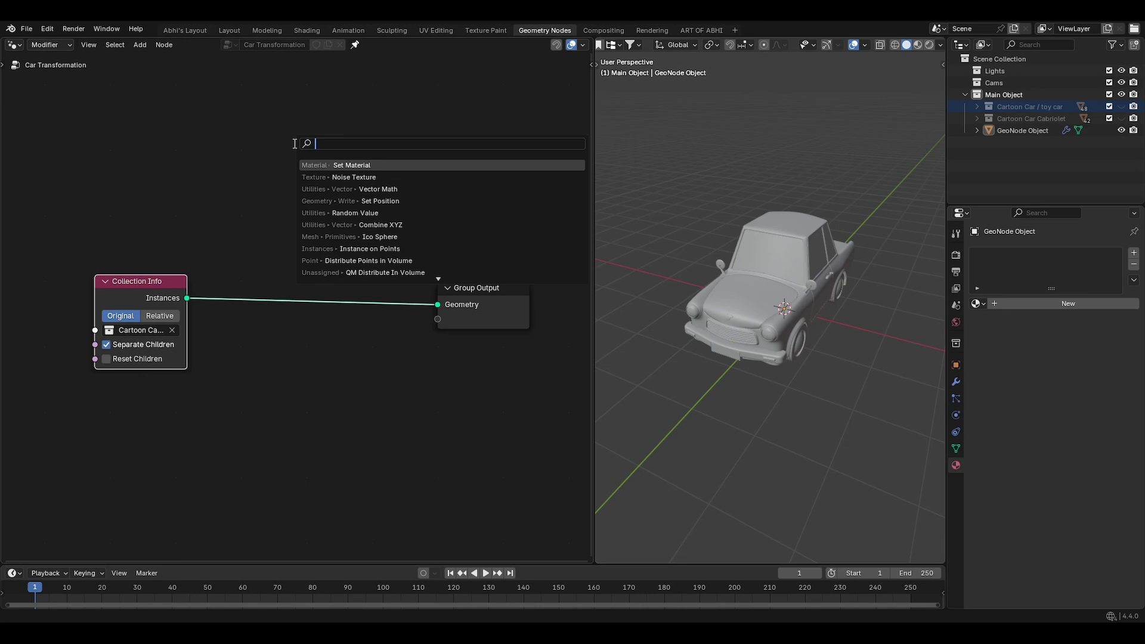
{"action": "type", "text": "scale"}
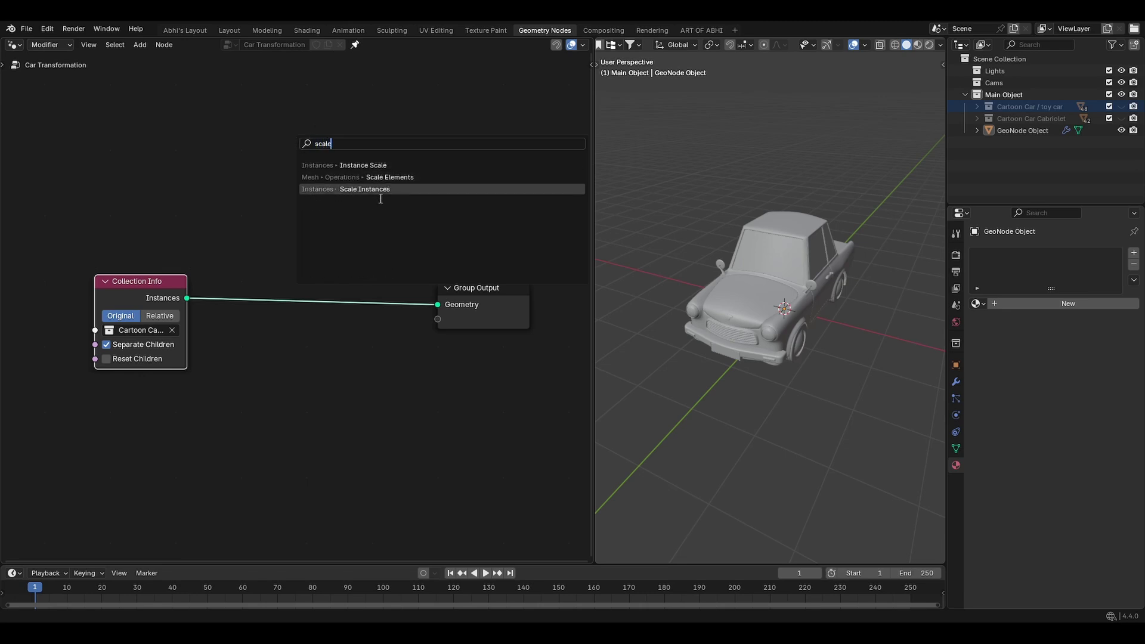
{"action": "left_click", "coordinate": [381, 189]}
{"action": "left_click", "coordinate": [270, 373]}
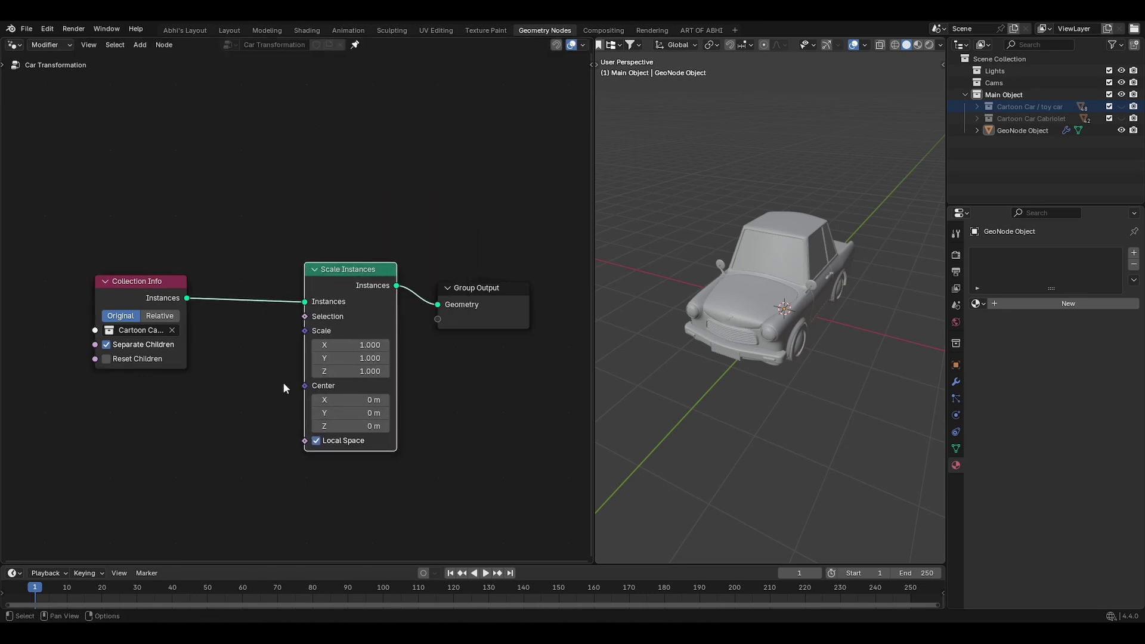
Try a scale value of 2.1 on the Scale Instances node
{"action": "mouse_move", "coordinate": [350, 345]}
{"action": "left_mouse_down"}
{"action": "mouse_move", "coordinate": [350, 371]}
{"action": "mouse_move", "coordinate": [238, 344]}
{"action": "mouse_move", "coordinate": [297, 344]}
{"action": "mouse_move", "coordinate": [226, 345]}
{"action": "mouse_move", "coordinate": [340, 344]}
{"action": "left_mouse_up"}
{"action": "type", "text": "2.1"}
{"action": "key", "text": "Return"}
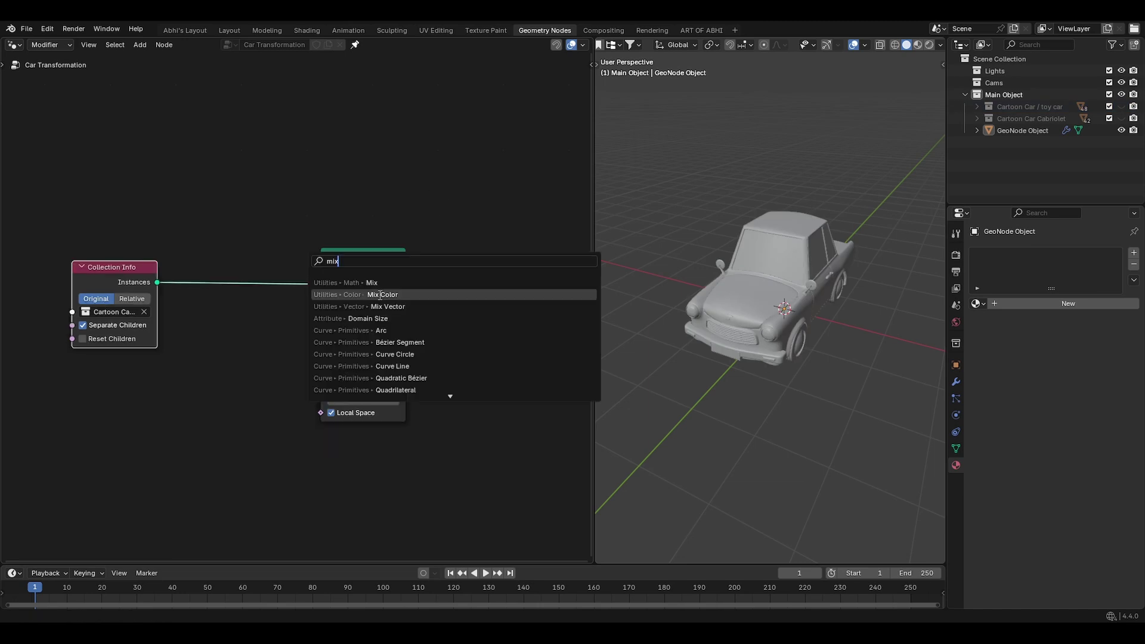
Add a Mix Color node, feed its Result into the Scale input of Scale Instances, and set color A to white
{"action": "left_click", "coordinate": [379, 295]}
{"action": "left_click", "coordinate": [250, 325]}
{"action": "left_click_drag", "start_coordinate": [289, 336], "coordinate": [318, 311]}
{"action": "left_click", "coordinate": [258, 427]}
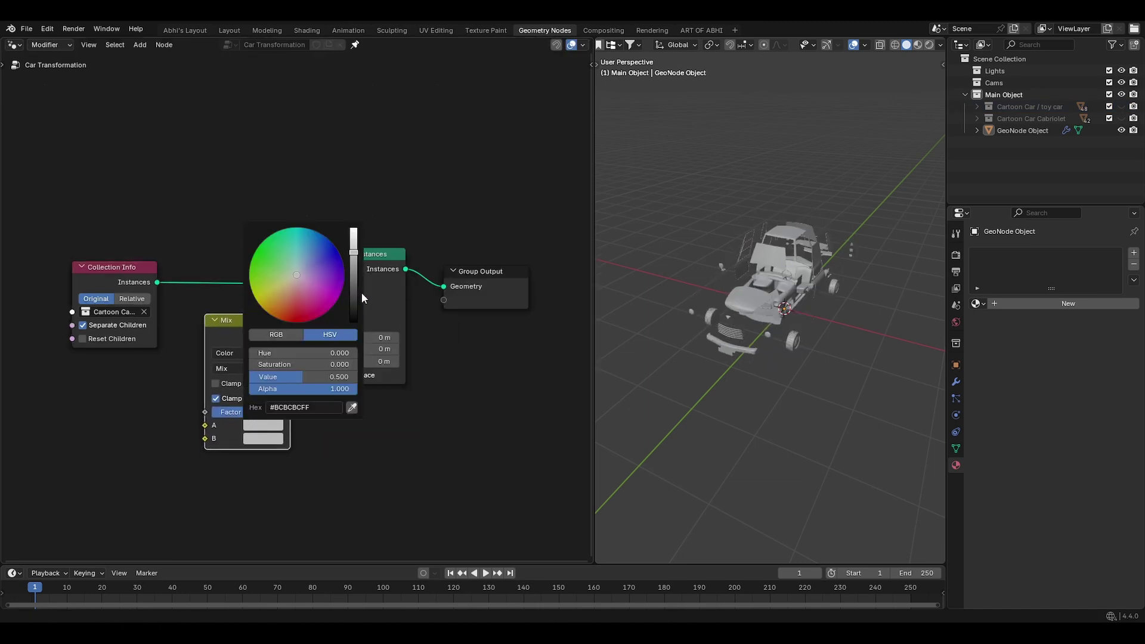
{"action": "left_click_drag", "start_coordinate": [302, 377], "coordinate": [357, 377]}
Group the Mix and Scale Instances nodes and expose the Mix node's Factor and B as group inputs
{"action": "left_click_drag", "start_coordinate": [376, 458], "coordinate": [278, 326]}
{"action": "key", "text": "ctrl+g"}
{"action": "middle_click_drag", "start_coordinate": [431, 439], "coordinate": [373, 375]}
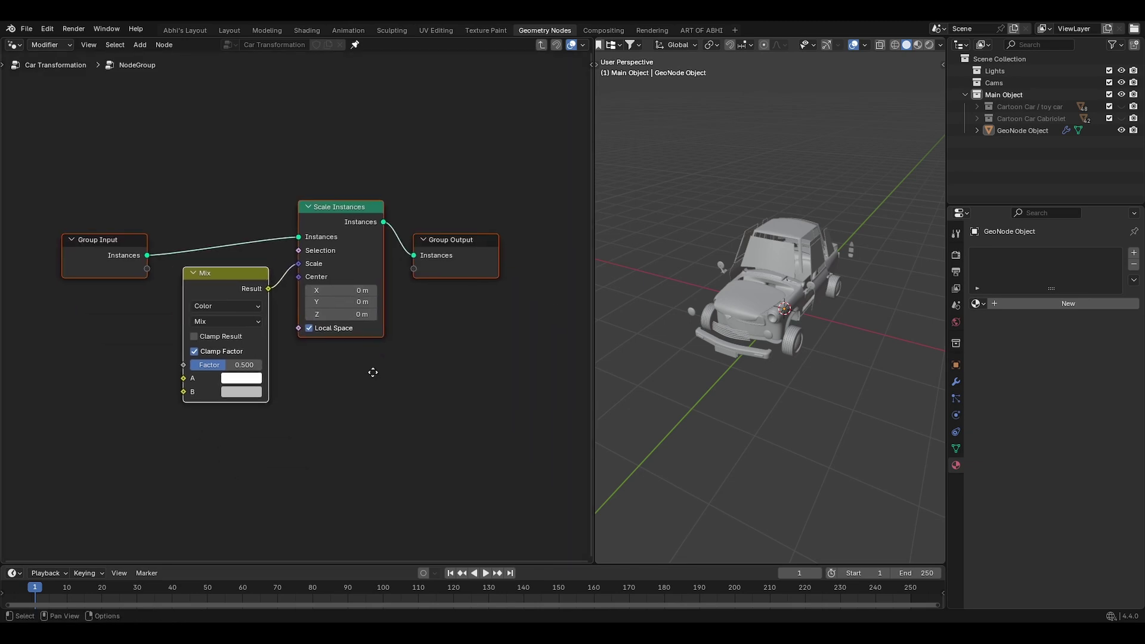
{"action": "middle_click_drag", "start_coordinate": [124, 62], "coordinate": [174, 73]}
{"action": "left_click_drag", "start_coordinate": [242, 379], "coordinate": [162, 276]}
{"action": "left_click_drag", "start_coordinate": [243, 409], "coordinate": [183, 295]}
{"action": "scroll", "coordinate": [402, 379], "scroll_direction": "down", "scroll_amount": 1}
{"action": "middle_click_drag", "start_coordinate": [403, 379], "coordinate": [356, 372]}
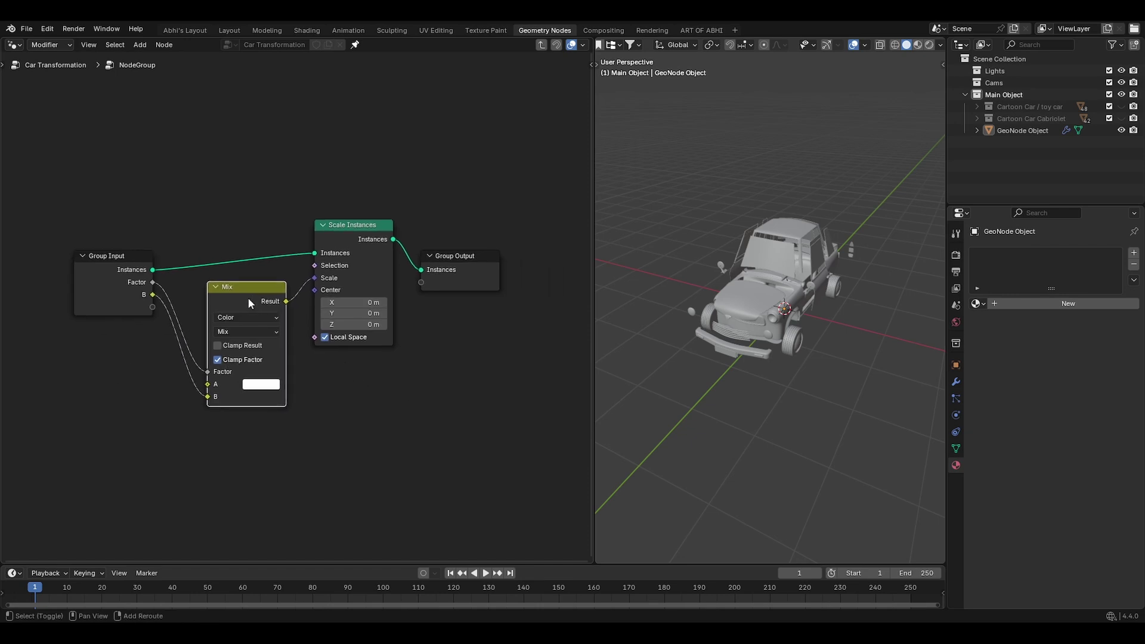
Duplicate the Mix node and insert a Translate Instances node between Scale Instances and the Group Output
{"action": "key", "text": "shift+d"}
{"action": "left_click", "coordinate": [353, 367]}
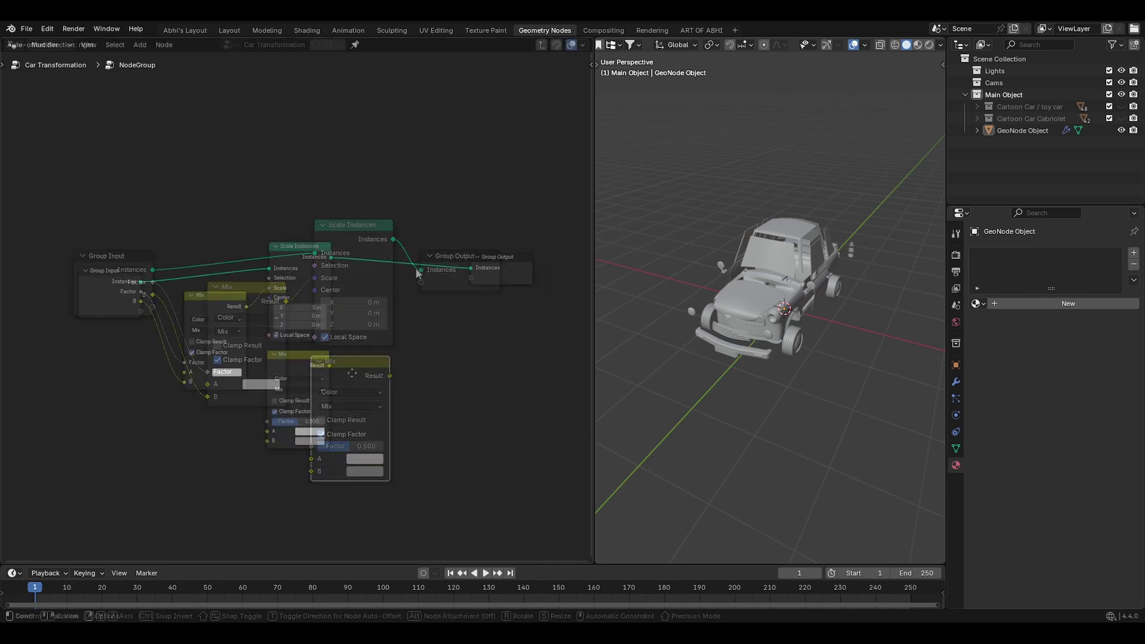
{"action": "key", "text": "shift+a"}
{"action": "left_click", "coordinate": [433, 234]}
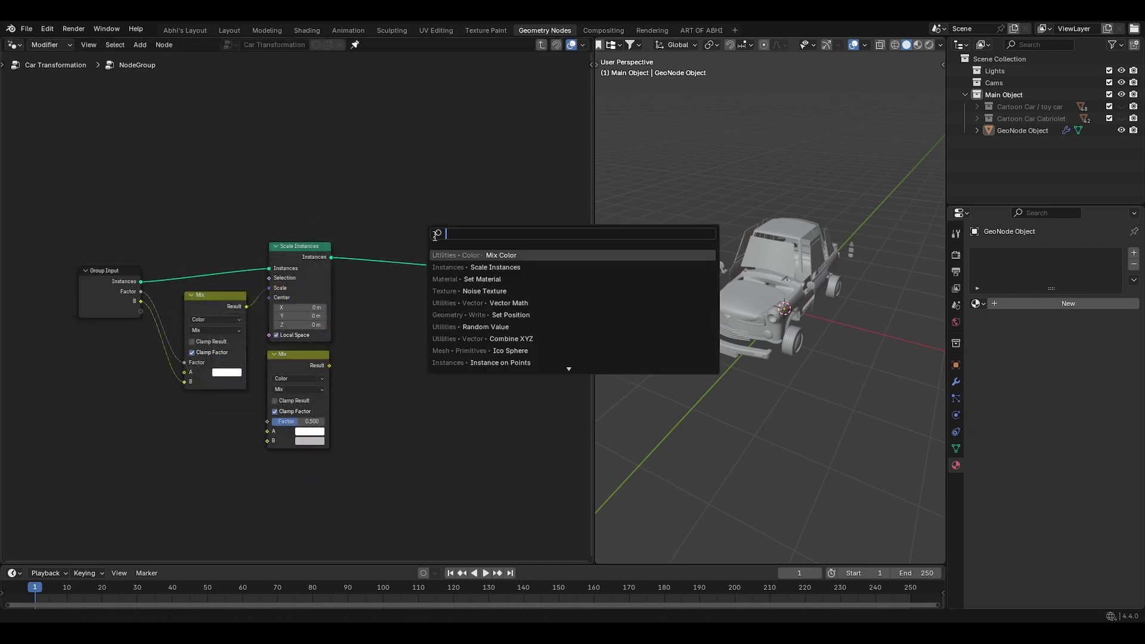
{"action": "type", "text": "translat"}
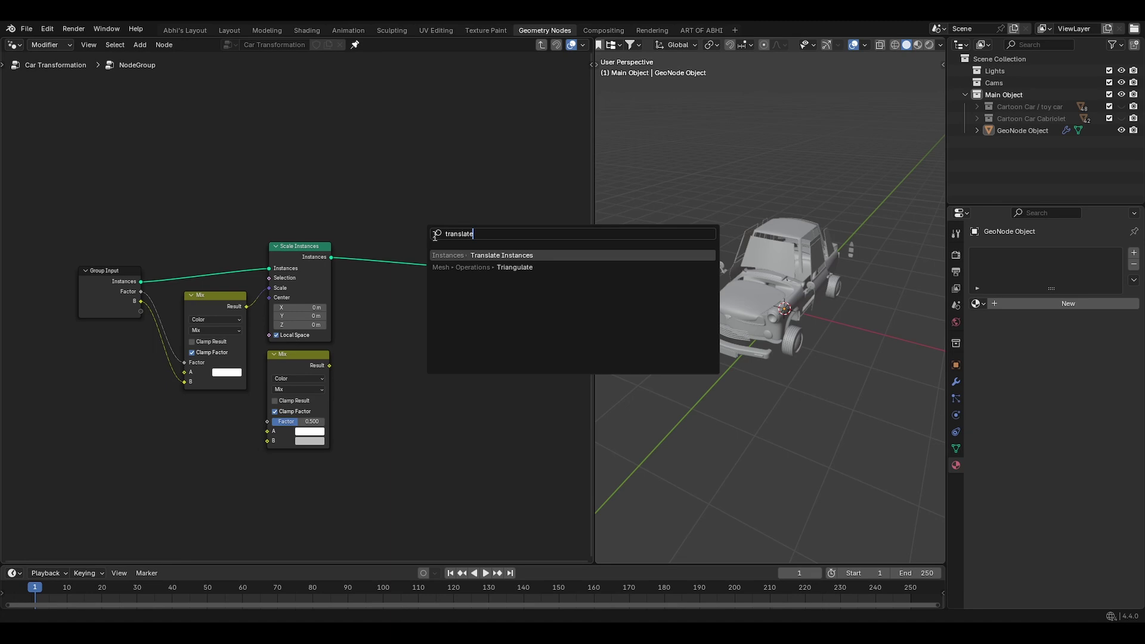
{"action": "type", "text": "e"}
{"action": "key", "text": "Return"}
{"action": "left_click", "coordinate": [391, 274]}
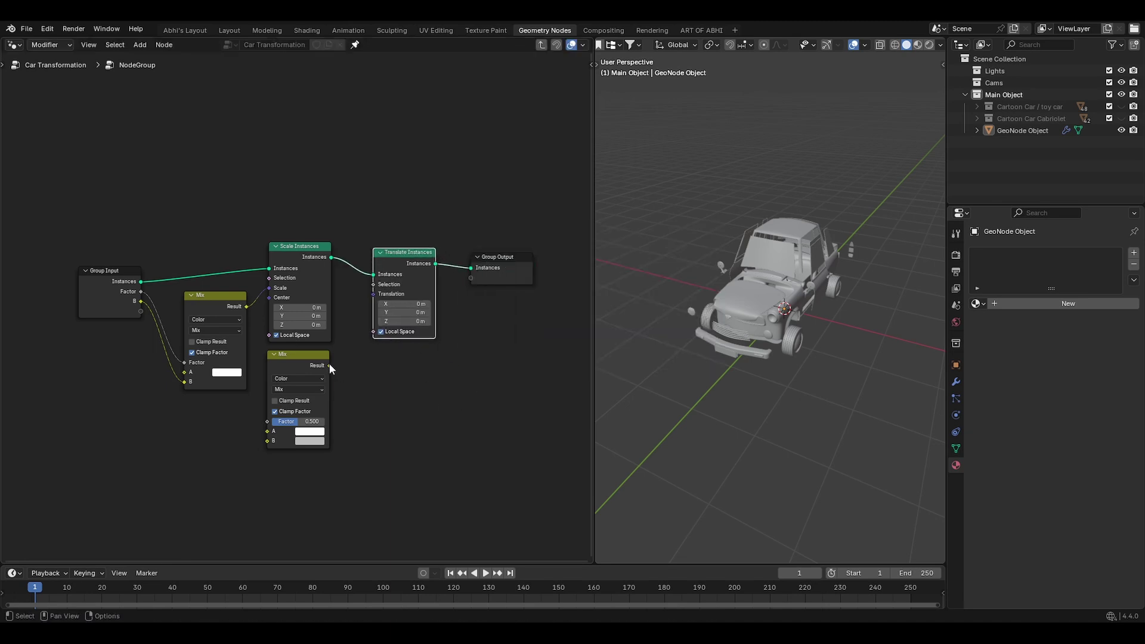
Drive Translation with the duplicated Mix node, sharing the group's Factor, setting color A to black and exposing B as a new group input
{"action": "left_click_drag", "start_coordinate": [329, 365], "coordinate": [374, 294]}
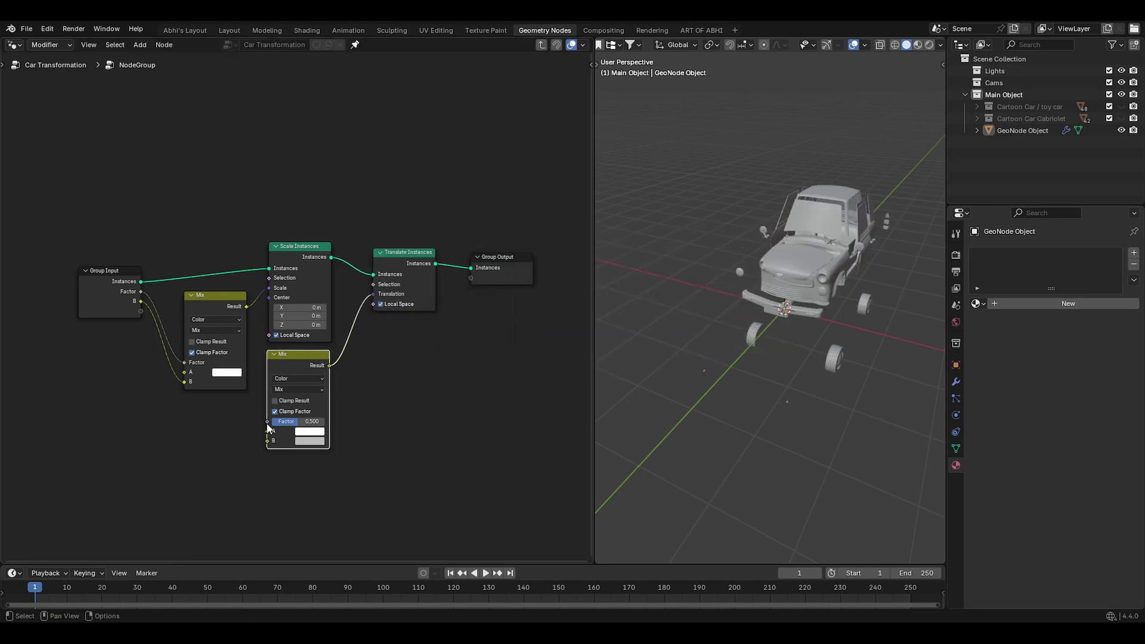
{"action": "left_click_drag", "start_coordinate": [268, 421], "coordinate": [141, 291]}
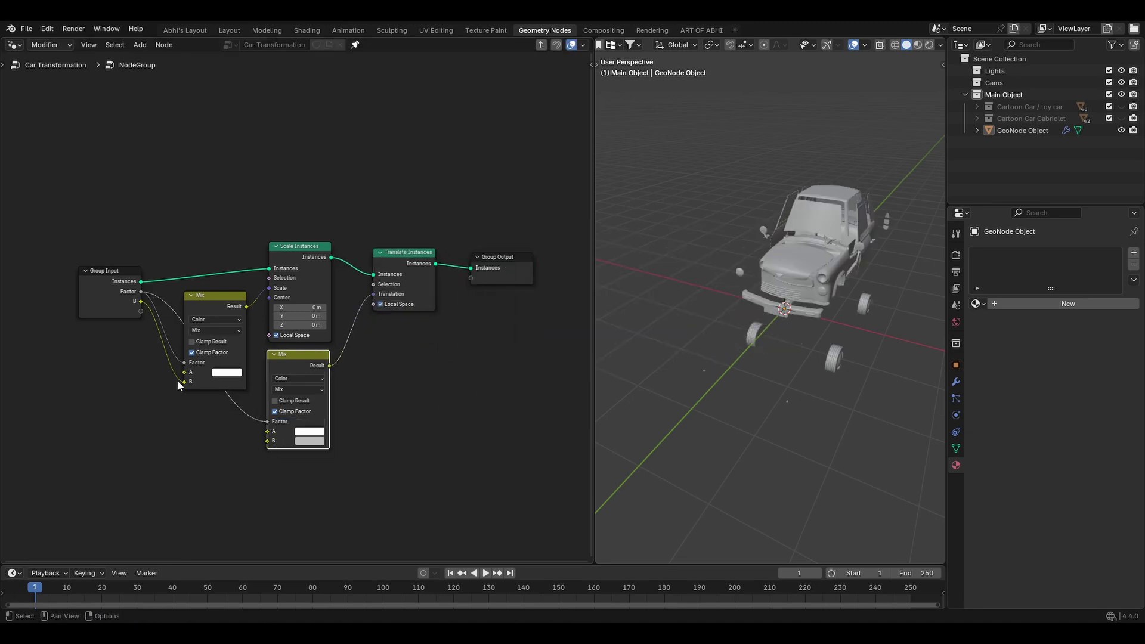
{"action": "left_click", "coordinate": [303, 432]}
{"action": "left_click_drag", "start_coordinate": [375, 348], "coordinate": [375, 357]}
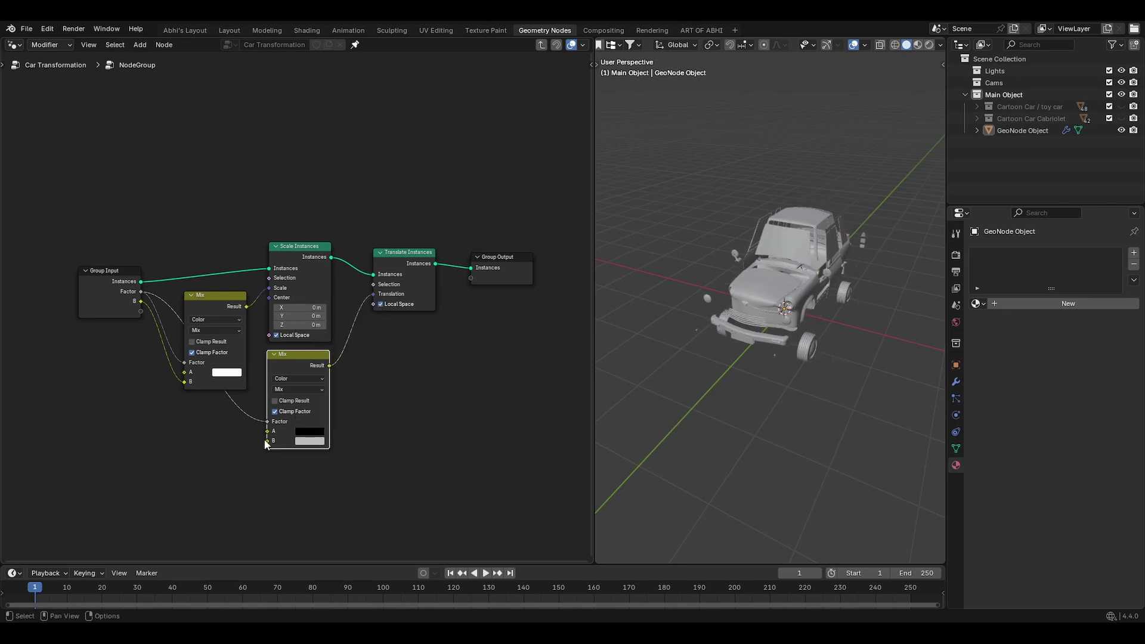
{"action": "left_click_drag", "start_coordinate": [266, 442], "coordinate": [141, 311]}
Rename the group's first B input socket to Scale and change its type to Vector
{"action": "key", "text": "n"}
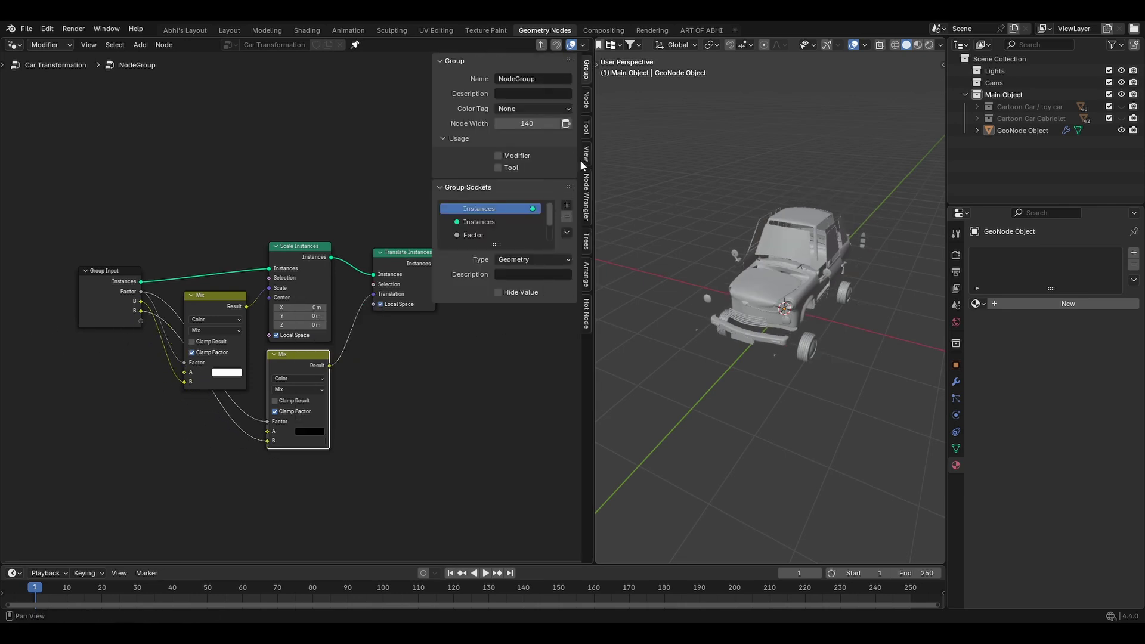
{"action": "left_click_drag", "start_coordinate": [498, 243], "coordinate": [498, 283]}
{"action": "double_click", "coordinate": [474, 248]}
{"action": "type", "text": "Scale"}
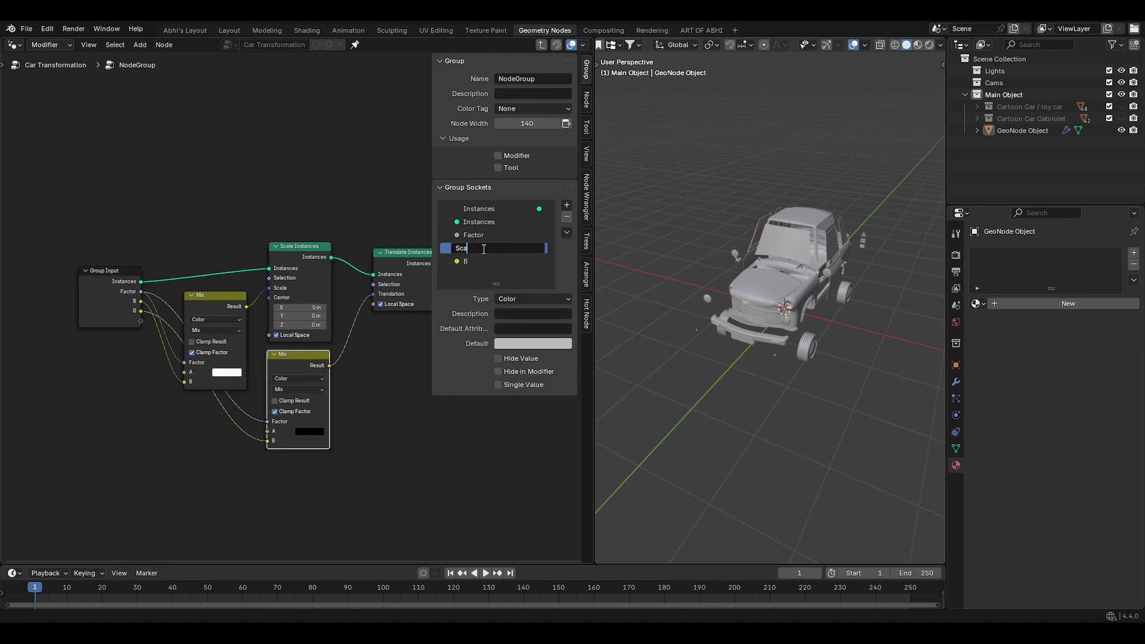
{"action": "key", "text": "Return"}
{"action": "left_click", "coordinate": [524, 299]}
{"action": "left_click", "coordinate": [510, 378]}
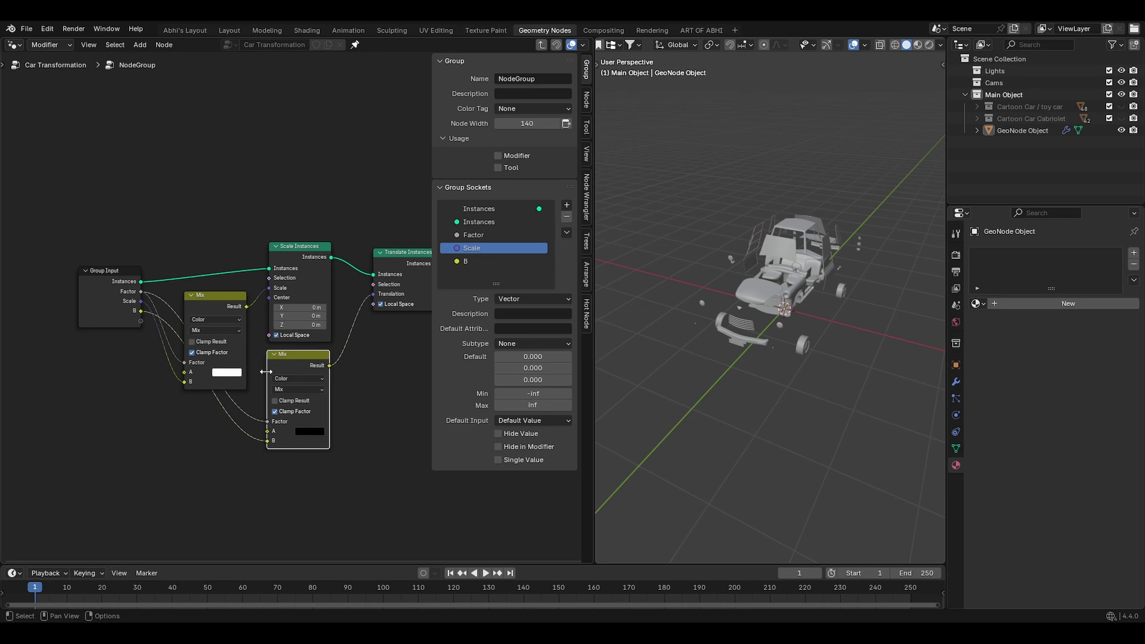
Rename the group's remaining B input socket to Translate, change its type to Vector, and exit the group
{"action": "double_click", "coordinate": [476, 262]}
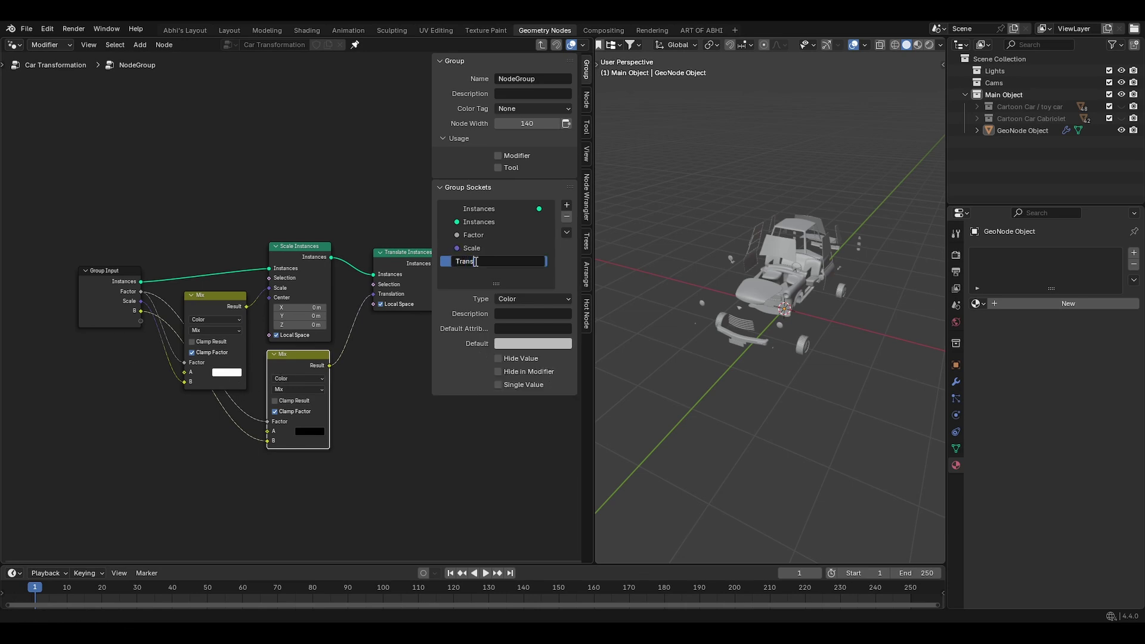
{"action": "type", "text": "Translate"}
{"action": "key", "text": "Return"}
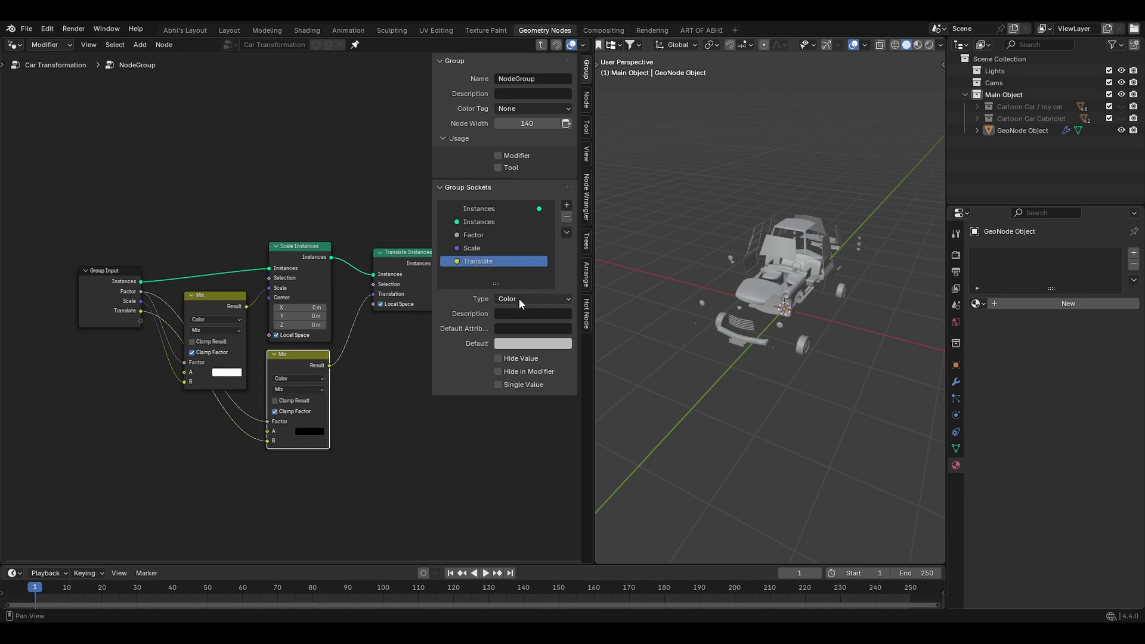
{"action": "left_click", "coordinate": [518, 298]}
{"action": "left_click", "coordinate": [518, 391]}
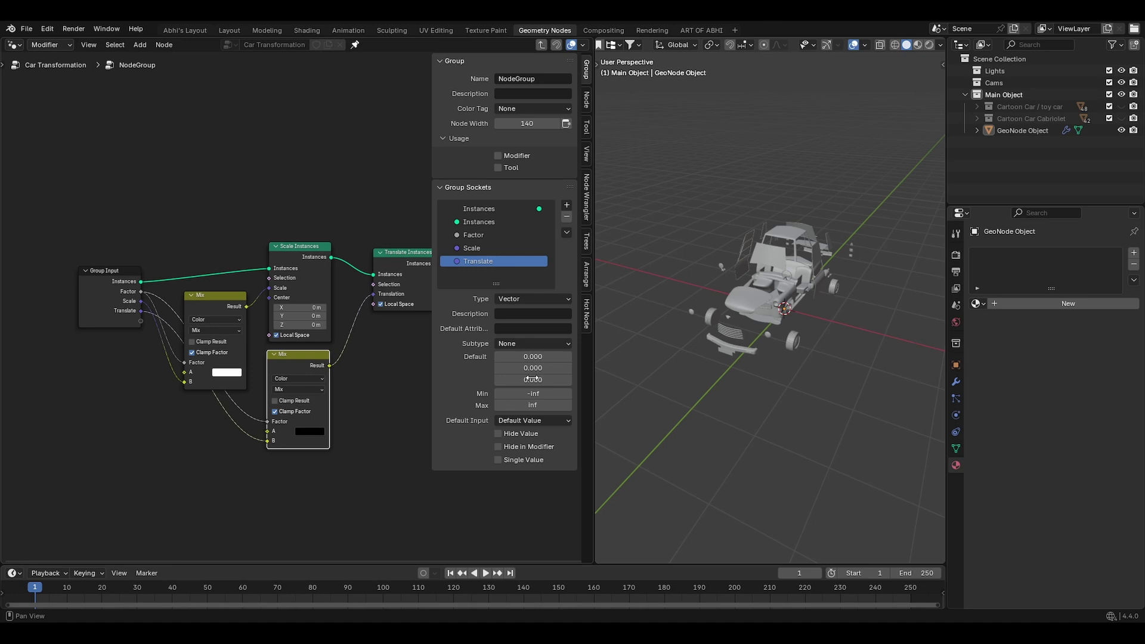
{"action": "key", "text": "n"}
{"action": "key", "text": "Tab"}
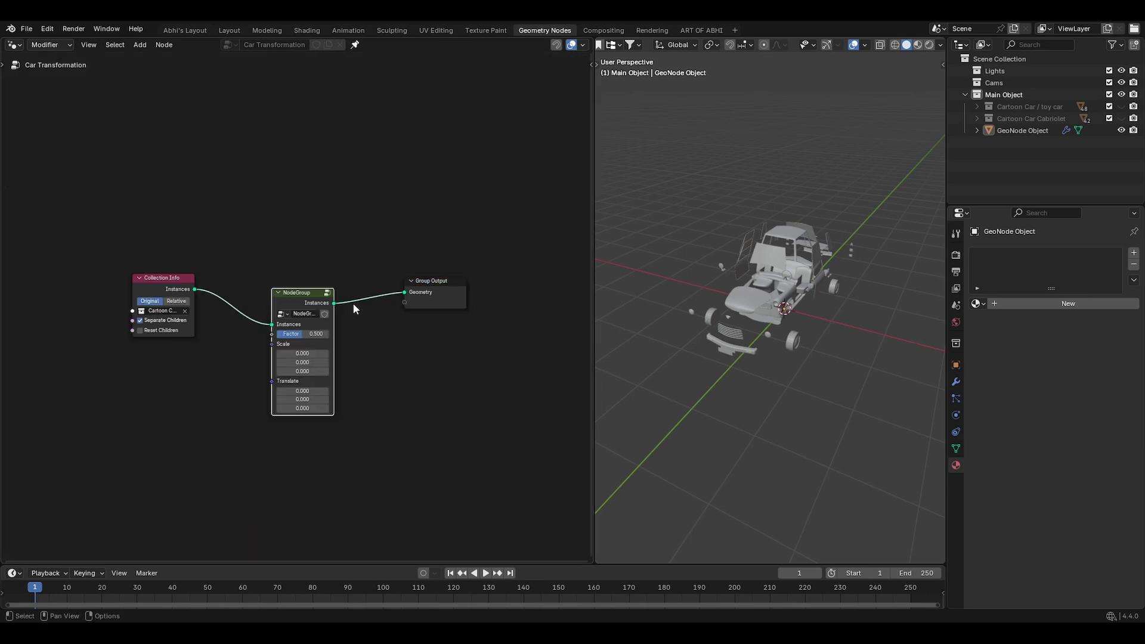
Try out different Factor values on the node group
{"action": "key", "text": "Home"}
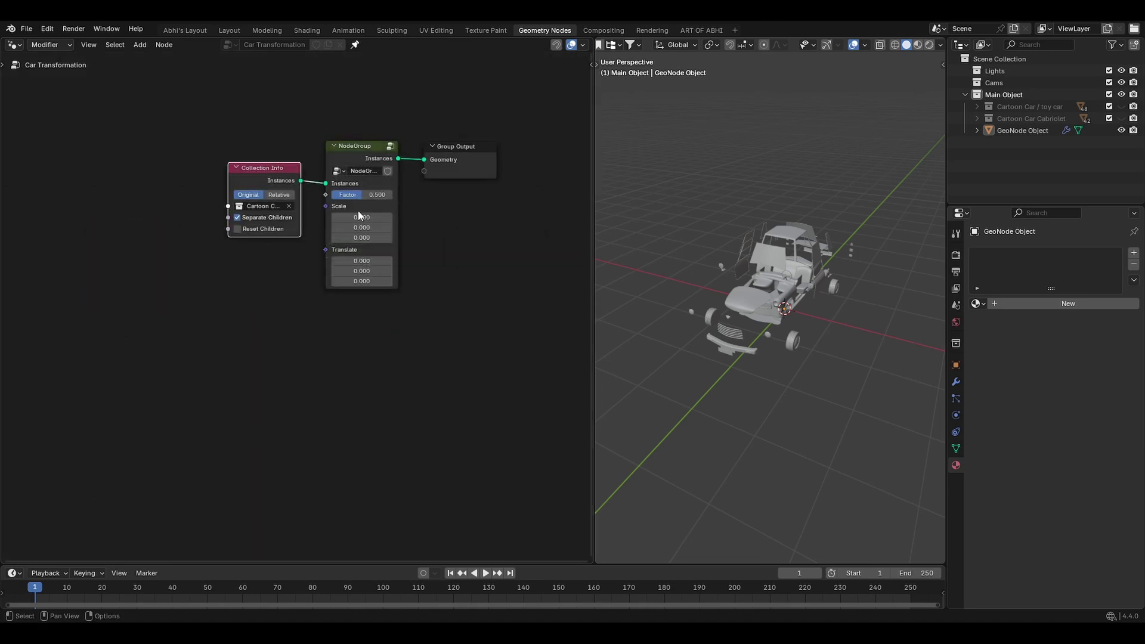
{"action": "scroll", "coordinate": [361, 197], "scroll_direction": "up", "scroll_amount": 3}
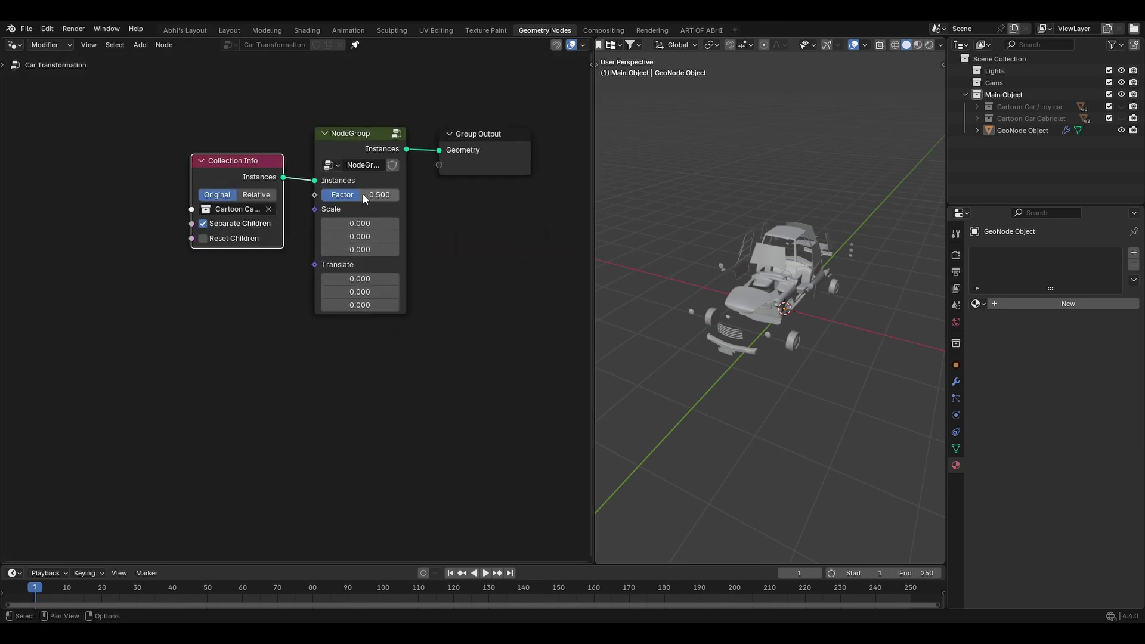
{"action": "mouse_move", "coordinate": [362, 195]}
{"action": "left_mouse_down"}
{"action": "mouse_move", "coordinate": [324, 195]}
{"action": "mouse_move", "coordinate": [386, 195]}
{"action": "mouse_move", "coordinate": [322, 194]}
{"action": "mouse_move", "coordinate": [382, 194]}
{"action": "mouse_move", "coordinate": [322, 194]}
{"action": "mouse_move", "coordinate": [361, 194]}
{"action": "mouse_move", "coordinate": [322, 194]}
{"action": "mouse_move", "coordinate": [347, 195]}
{"action": "left_mouse_up"}
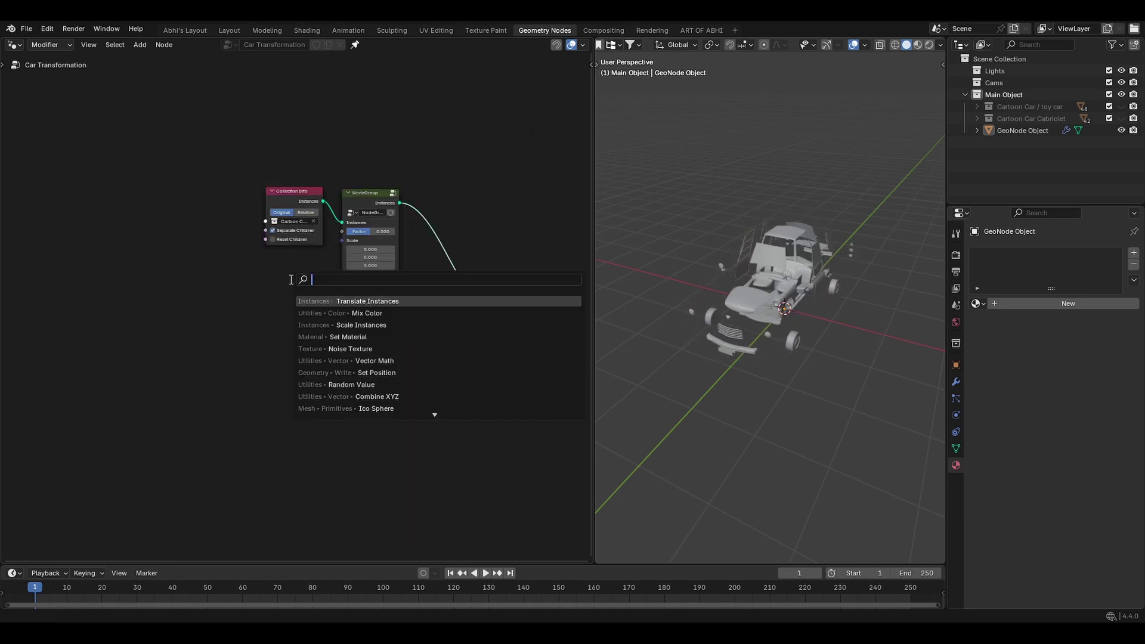
Add a Position node below the Collection Info node in the Car Transformation tree
{"action": "type", "text": "posi"}
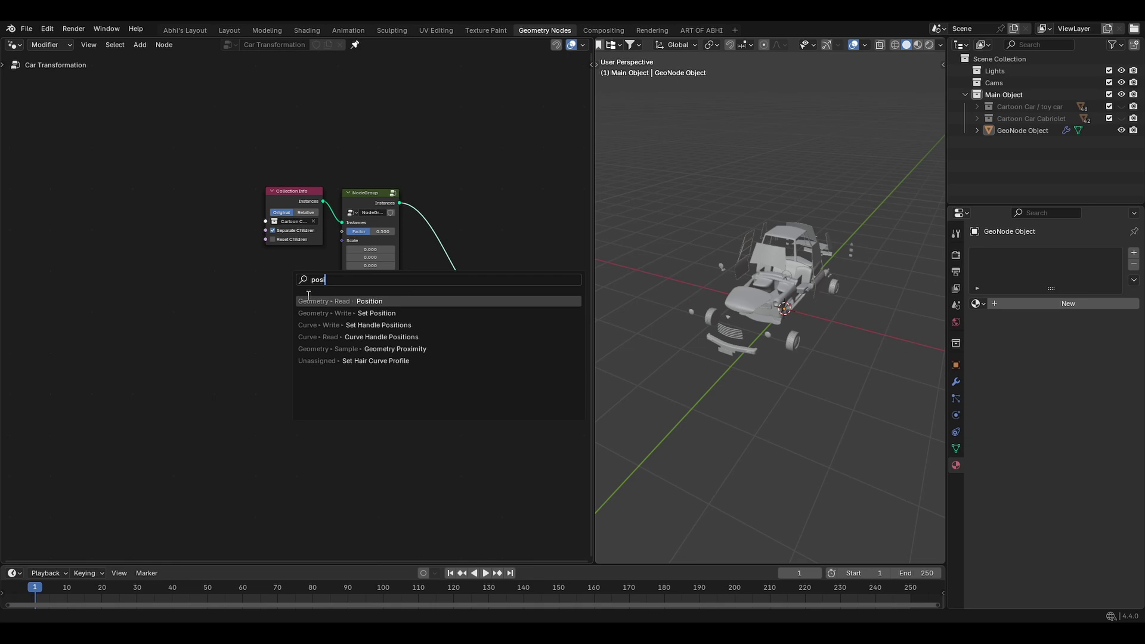
{"action": "left_click", "coordinate": [308, 300]}
{"action": "left_click", "coordinate": [115, 310]}
Add a sphere empty to the scene and raise it along Z so it surrounds the middle of the car
{"action": "key", "text": "shift+a"}
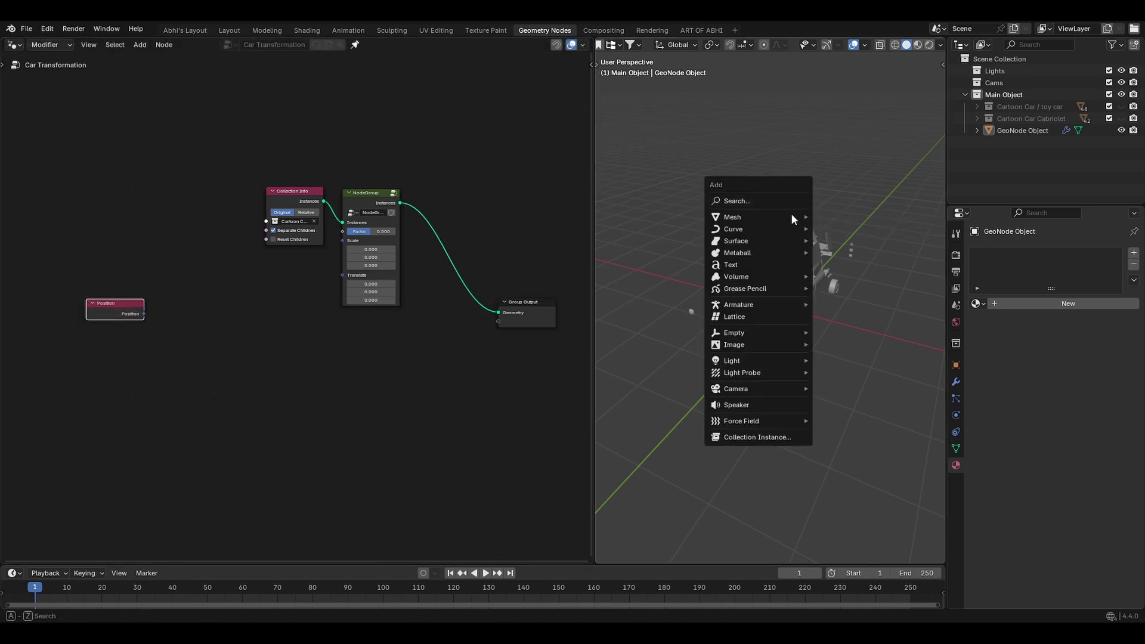
{"action": "mouse_move", "coordinate": [764, 332]}
{"action": "left_click", "coordinate": [844, 395]}
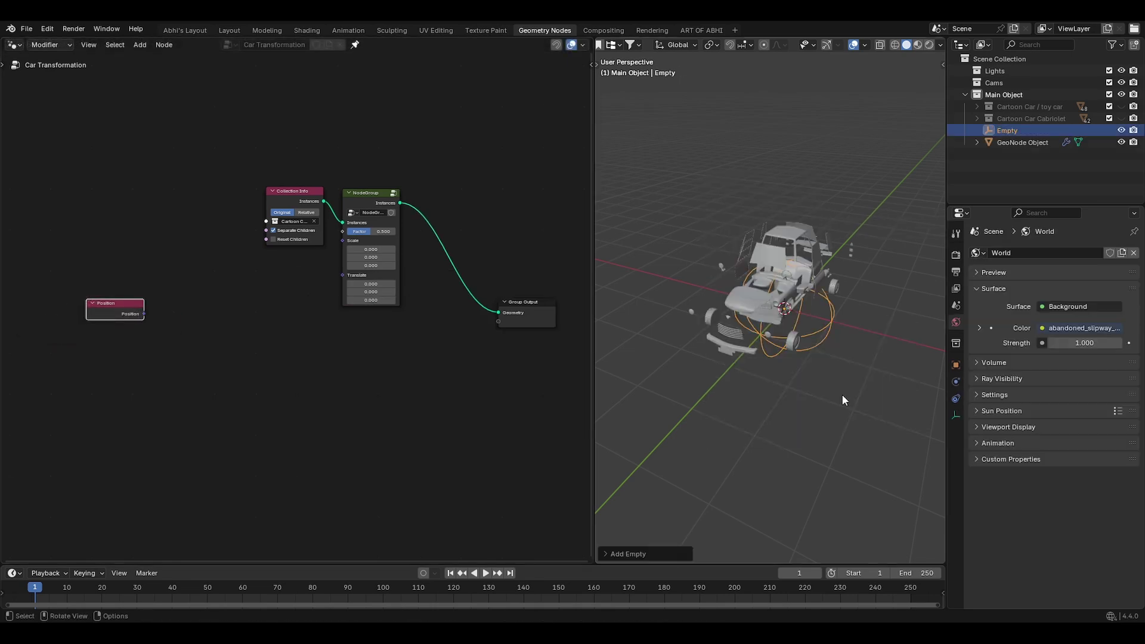
{"action": "key", "text": "KP_3"}
{"action": "key", "text": "g"}
{"action": "key", "text": "z"}
{"action": "left_click", "coordinate": [791, 309]}
{"action": "middle_click_drag", "start_coordinate": [790, 306], "coordinate": [831, 269]}
Rename the empty Controller and bring it into the node tree as an Object Info node
{"action": "key", "text": "F2"}
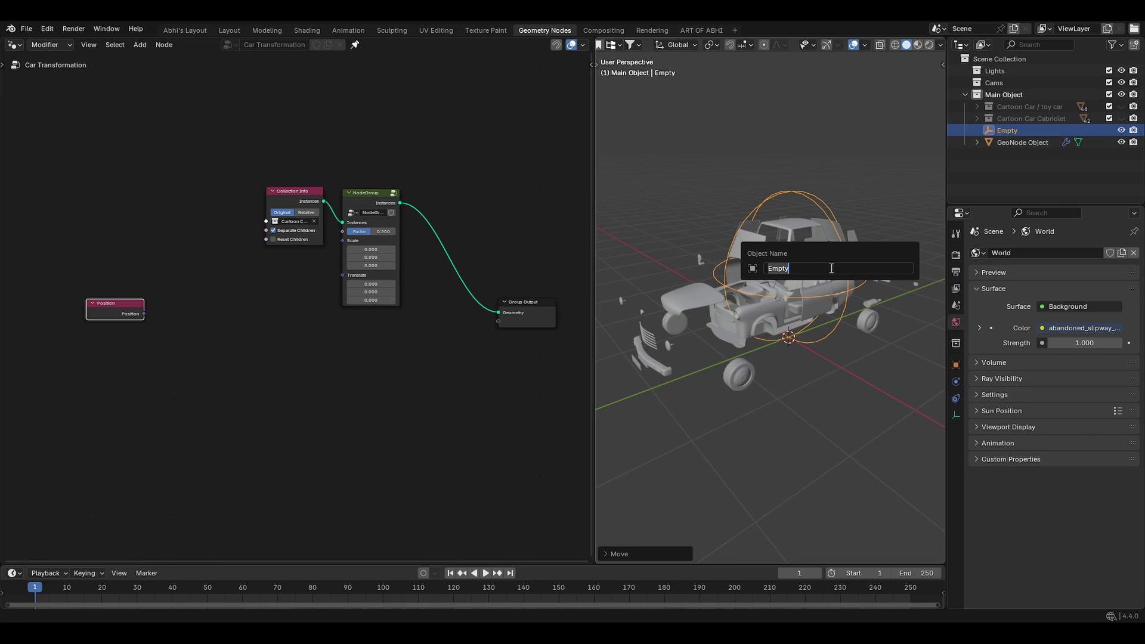
{"action": "type", "text": "Controller"}
{"action": "key", "text": "Return"}
{"action": "left_click_drag", "start_coordinate": [1012, 131], "coordinate": [134, 345]}
Add a Vector Math node beside the Object Info node and place a duplicate of it alongside
{"action": "scroll", "coordinate": [136, 345], "scroll_direction": "up", "scroll_amount": 2}
{"action": "key", "text": "shift+a"}
{"action": "type", "text": "vector"}
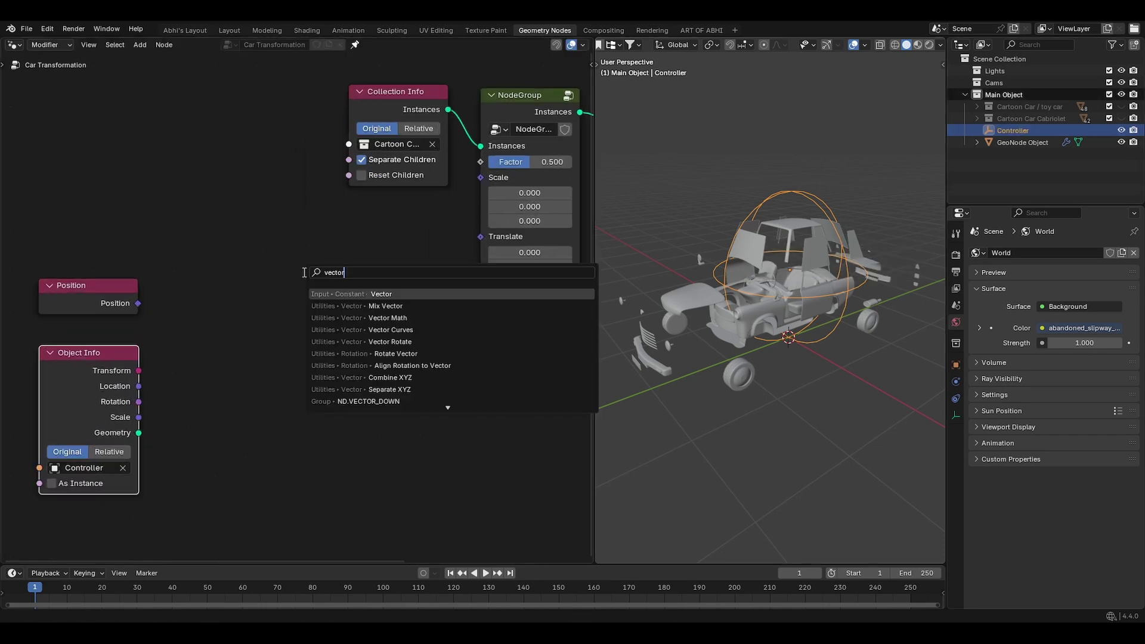
{"action": "left_click", "coordinate": [382, 317]}
{"action": "left_click", "coordinate": [253, 363]}
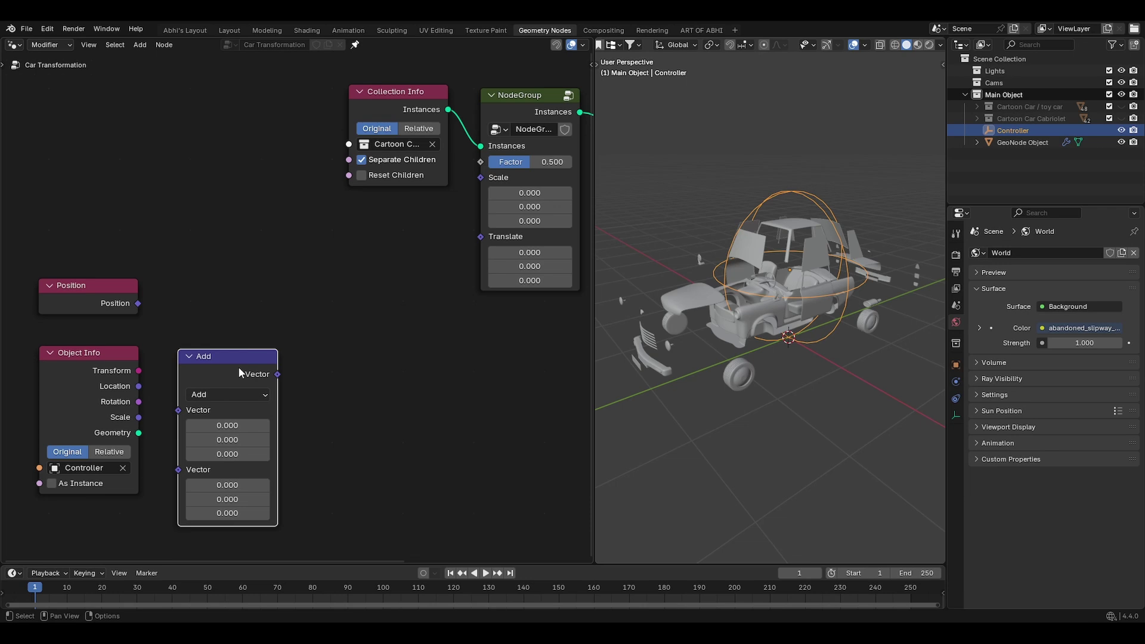
{"action": "key", "text": "shift+d"}
{"action": "left_click", "coordinate": [383, 363]}
Add a Separate XYZ node after the two Vector Math nodes
{"action": "scroll", "coordinate": [383, 363], "scroll_direction": "down", "scroll_amount": 4}
{"action": "key", "text": "shift+a"}
{"action": "type", "text": "sep"}
{"action": "left_click", "coordinate": [367, 340]}
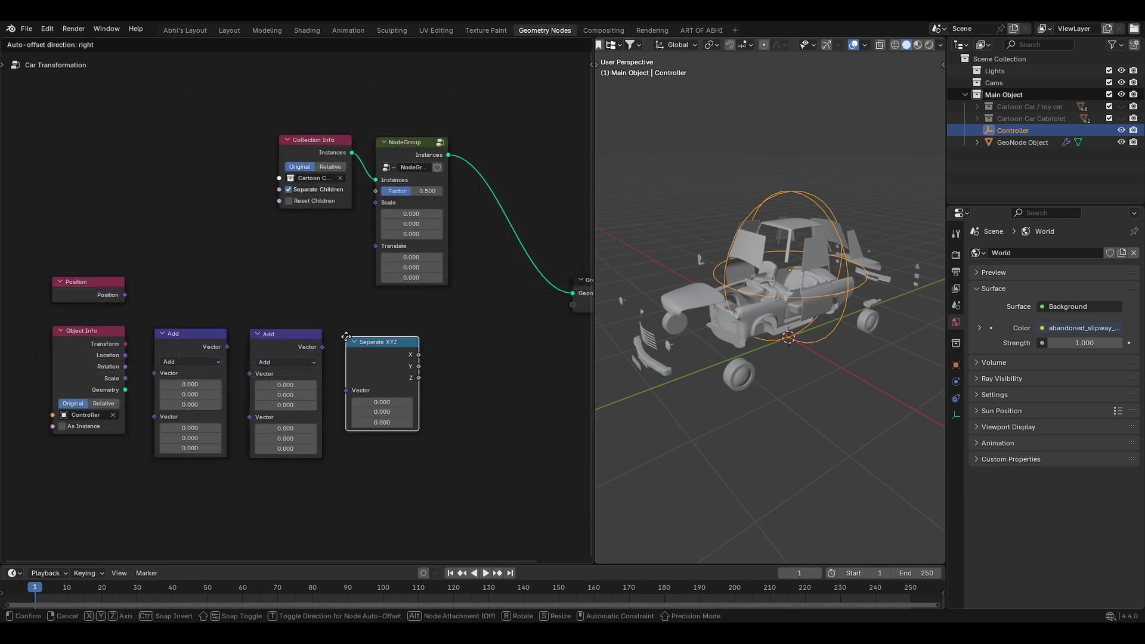
{"action": "left_click", "coordinate": [347, 331]}
Connect Position and the Controller's Location to the first Vector Math node and set its operation to Subtract
{"action": "scroll", "coordinate": [323, 353], "scroll_direction": "down", "scroll_amount": 4}
{"action": "scroll", "coordinate": [229, 426], "scroll_direction": "up", "scroll_amount": 6}
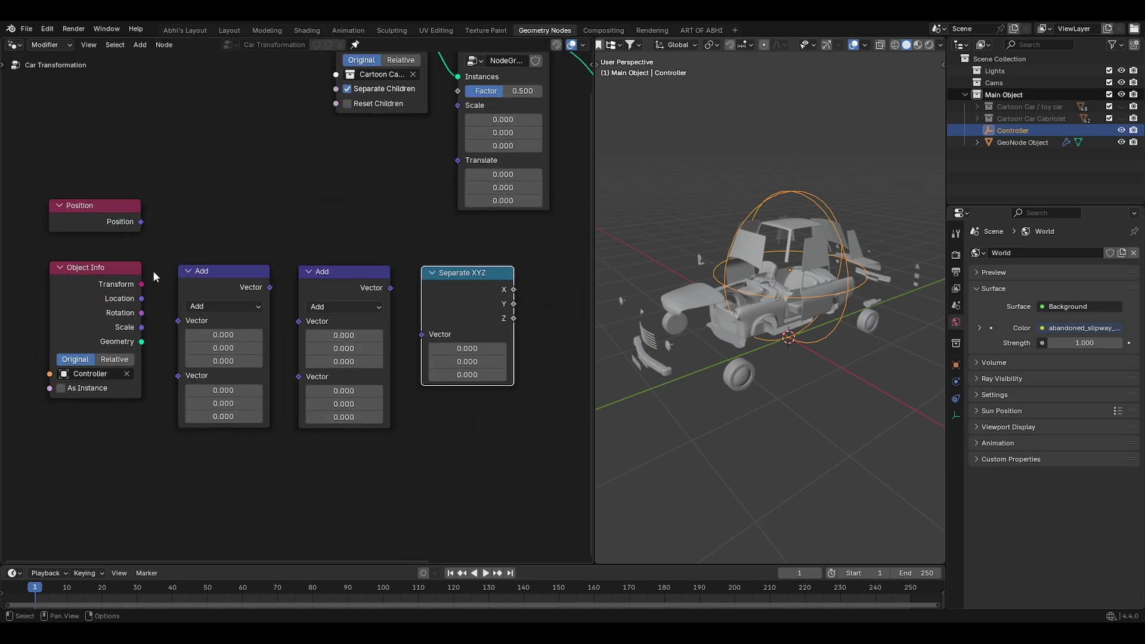
{"action": "left_click_drag", "start_coordinate": [140, 221], "coordinate": [179, 343]}
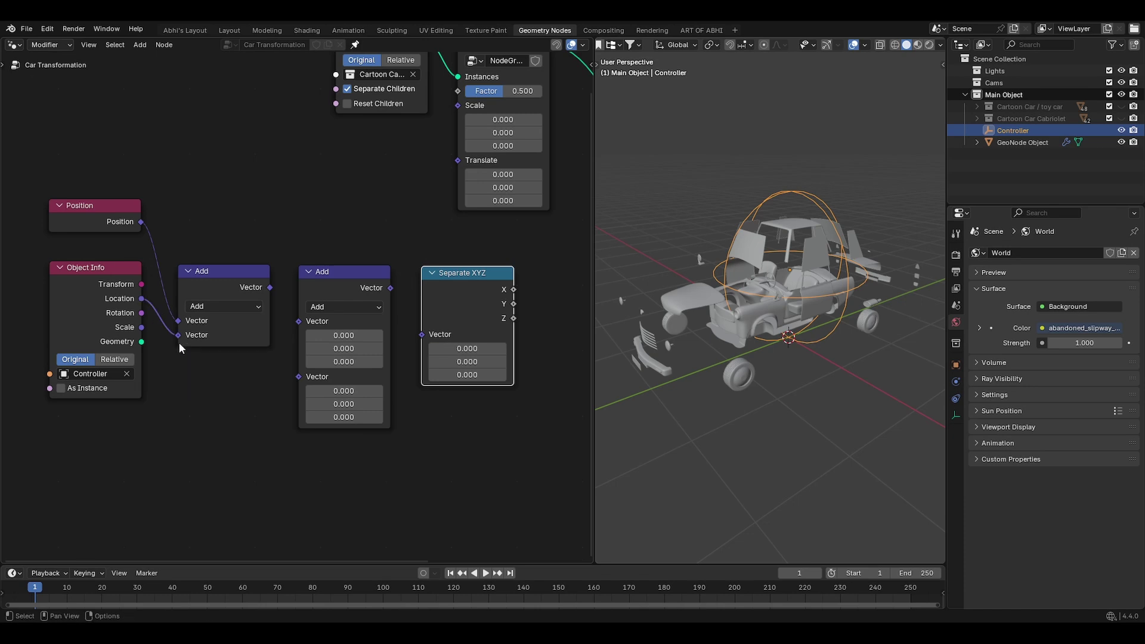
{"action": "left_click", "coordinate": [217, 307]}
{"action": "left_click", "coordinate": [216, 352]}
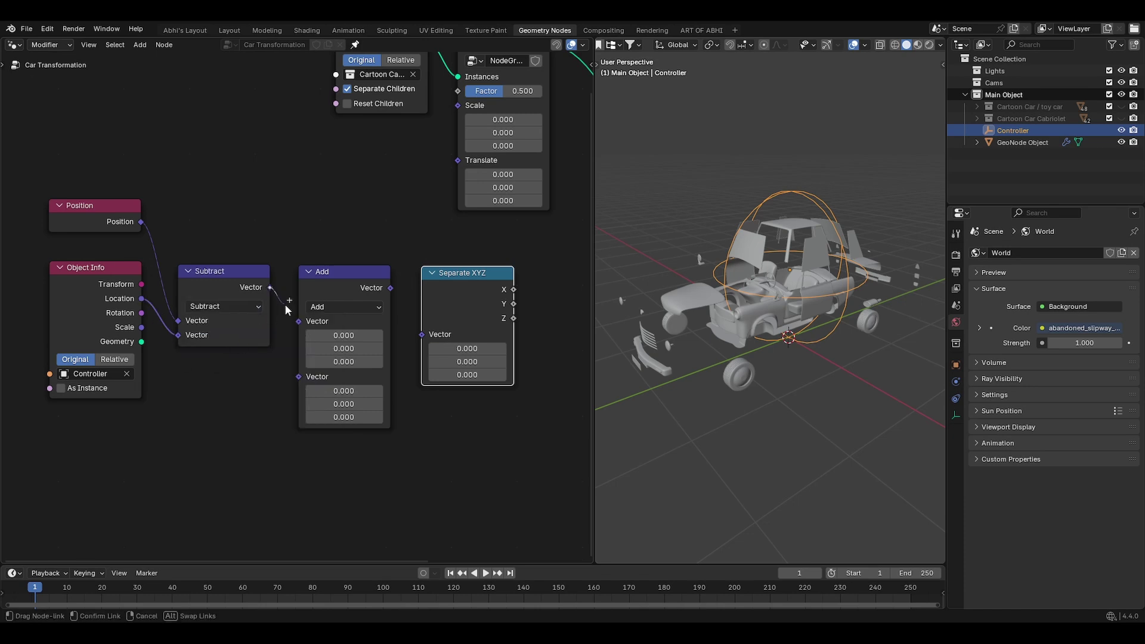
Feed the Subtract result into the second Vector Math node, set it to Divide, and use the Controller's Scale as divisor
{"action": "left_click_drag", "start_coordinate": [285, 303], "coordinate": [298, 321]}
{"action": "left_click", "coordinate": [344, 307]}
{"action": "left_click", "coordinate": [332, 378]}
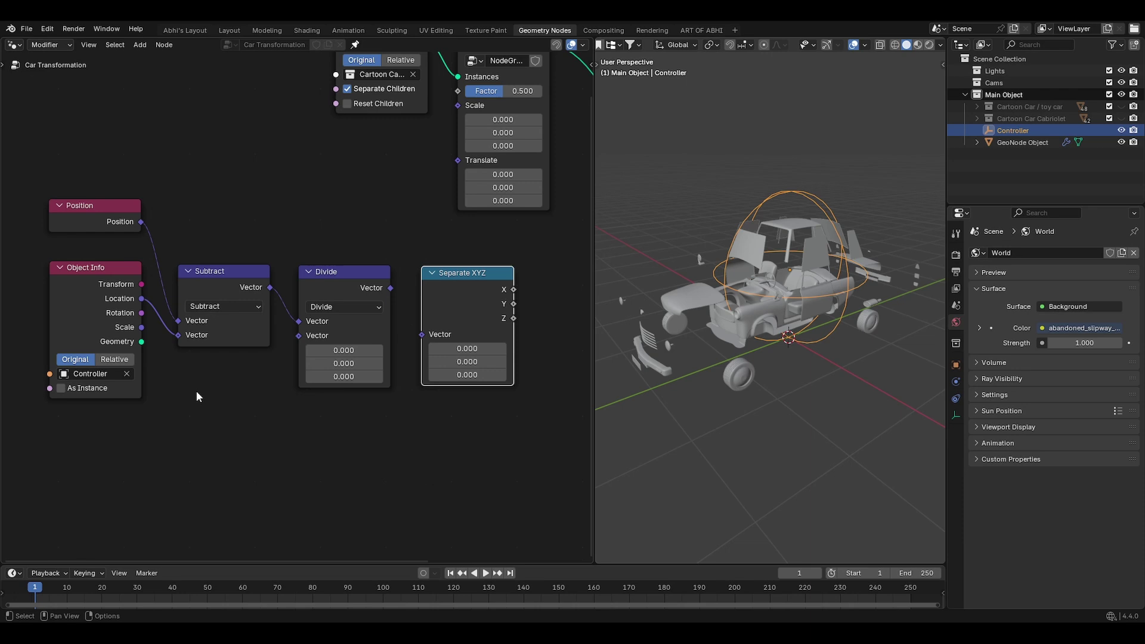
{"action": "left_click_drag", "start_coordinate": [144, 330], "coordinate": [298, 335]}
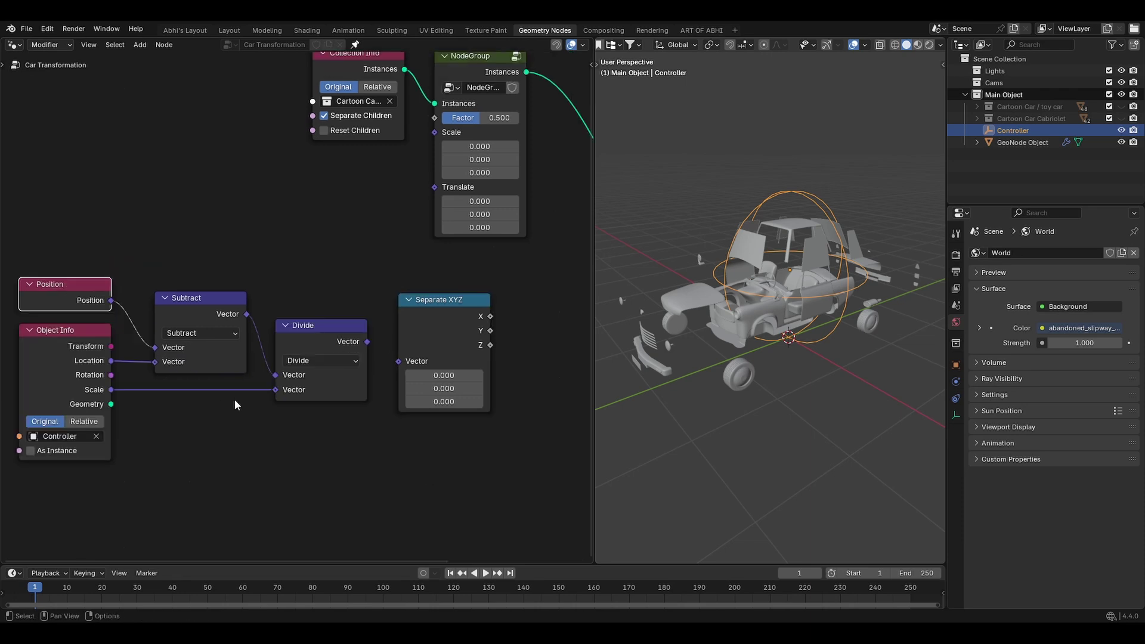
Connect the Divide result to Separate XYZ and link its Y output to the node group's Factor
{"action": "middle_click_drag", "start_coordinate": [288, 436], "coordinate": [221, 398]}
{"action": "left_click_drag", "start_coordinate": [246, 371], "coordinate": [246, 371]}
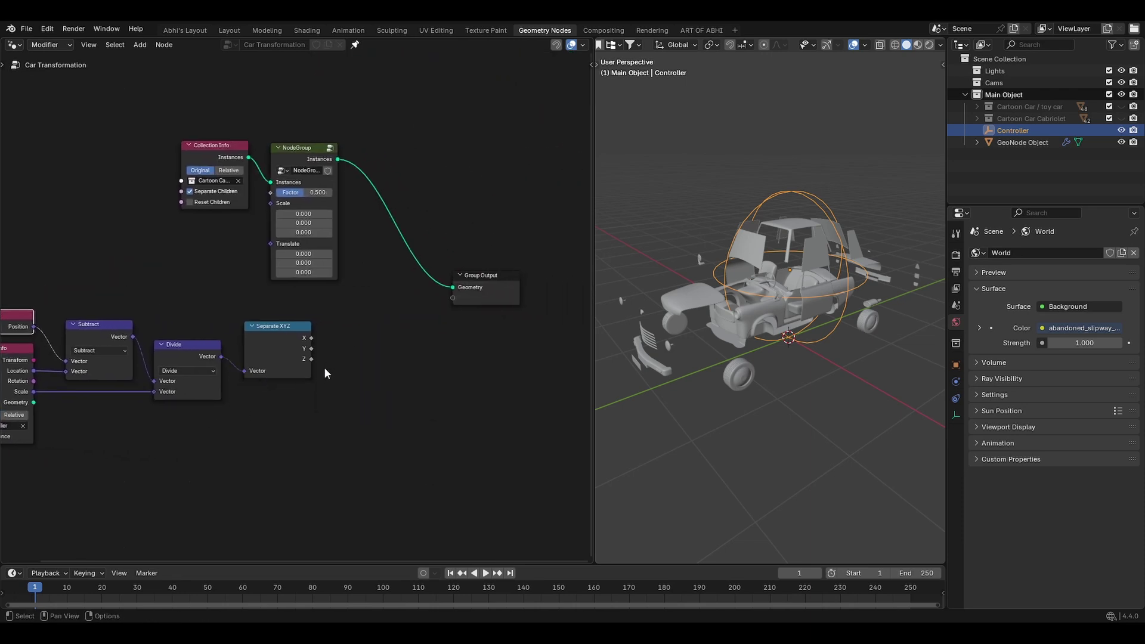
{"action": "scroll", "coordinate": [274, 327], "scroll_direction": "up", "scroll_amount": 2}
{"action": "left_click_drag", "start_coordinate": [222, 431], "coordinate": [345, 236]}
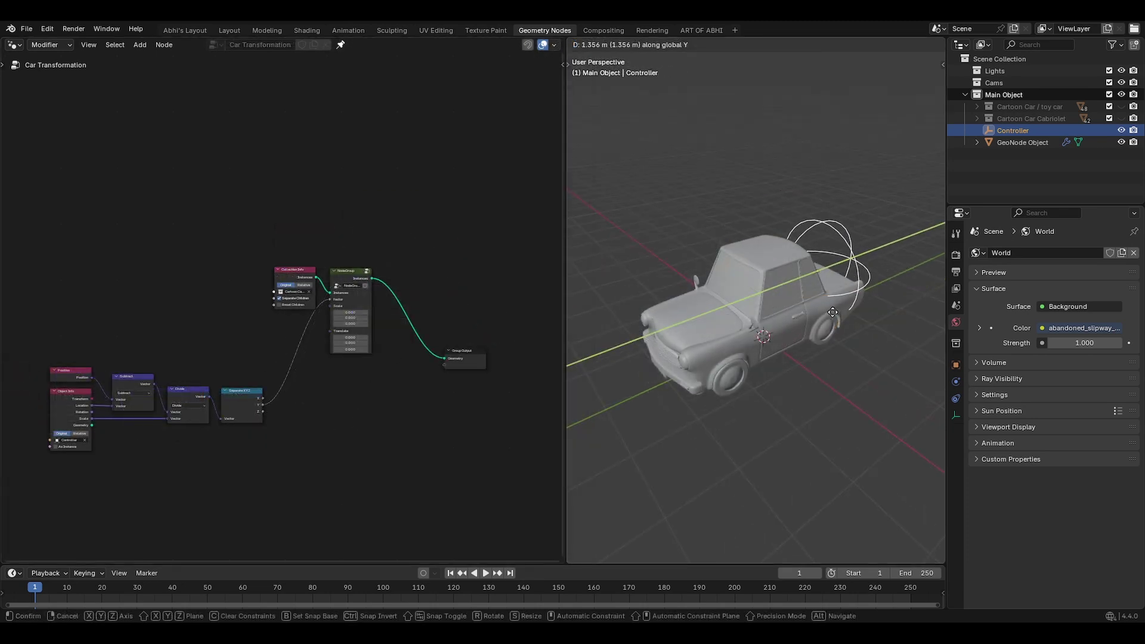
Test the Controller's effect on the car by moving it along the Y axis, and cancel the move
{"action": "left_click_drag", "start_coordinate": [692, 386], "coordinate": [921, 304]}
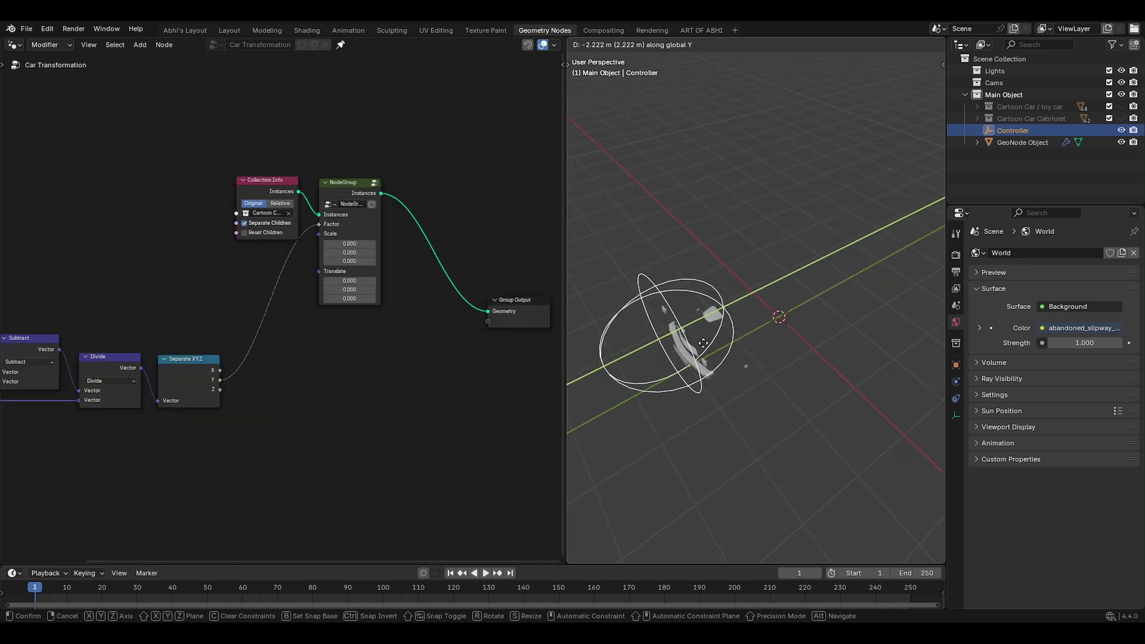
{"action": "right_click", "coordinate": [721, 339]}
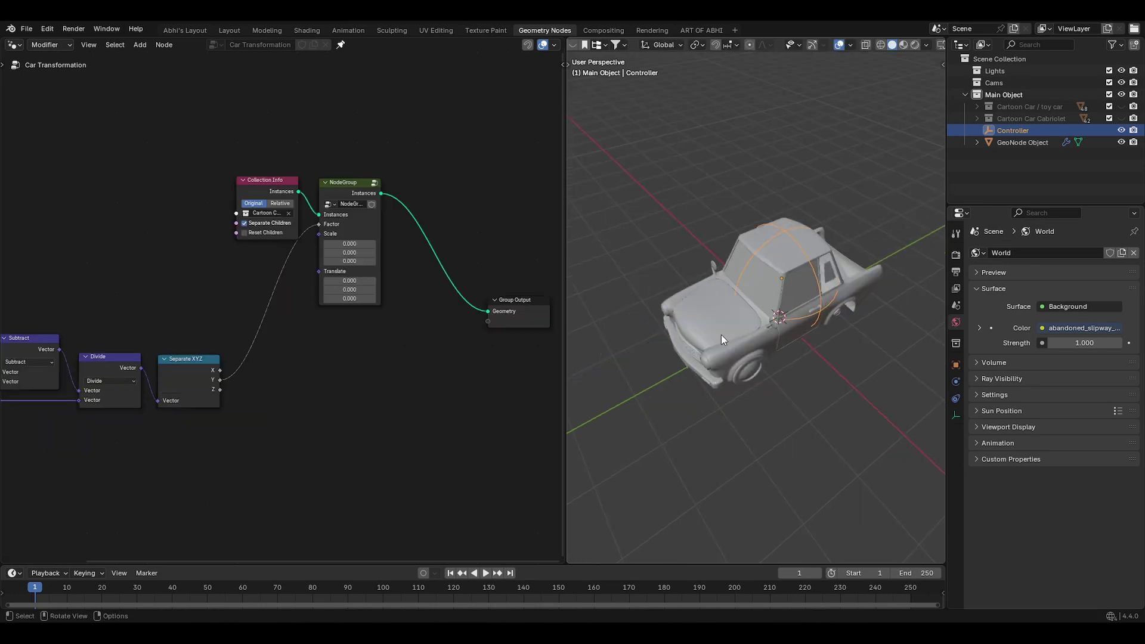
Bring in the Cartoon Car Cabriolet collection as a Collection Info node and connect its Instances to a duplicate of the node group
{"action": "left_click_drag", "start_coordinate": [1011, 118], "coordinate": [274, 391]}
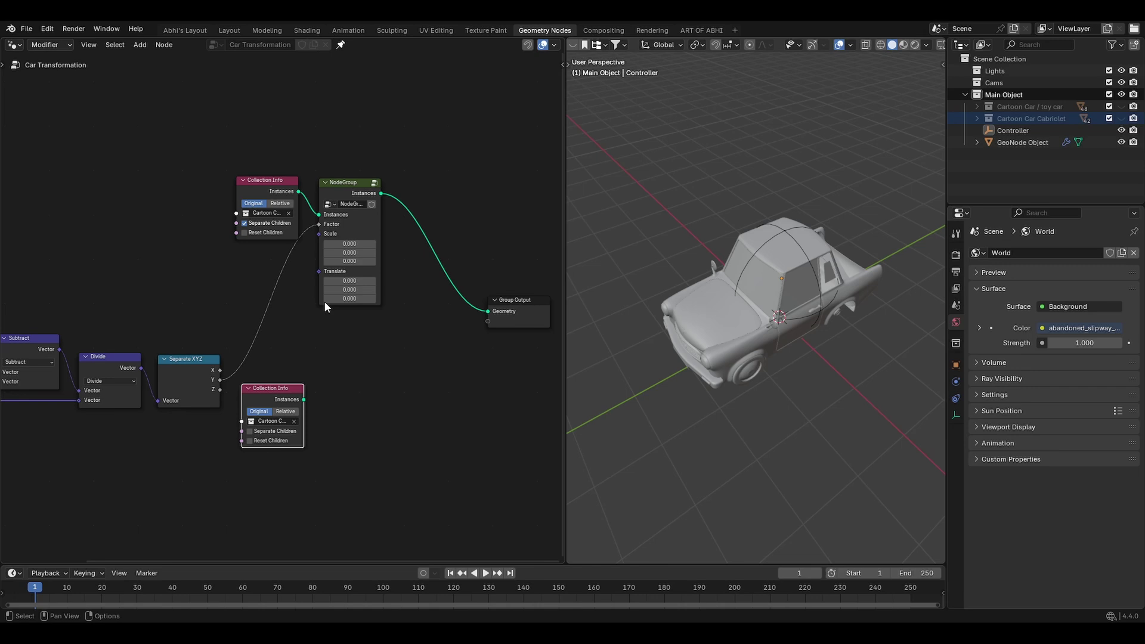
{"action": "left_click", "coordinate": [345, 186]}
{"action": "key", "text": "shift+d"}
{"action": "left_click", "coordinate": [347, 373]}
{"action": "scroll", "coordinate": [307, 417], "scroll_direction": "up", "scroll_amount": 2}
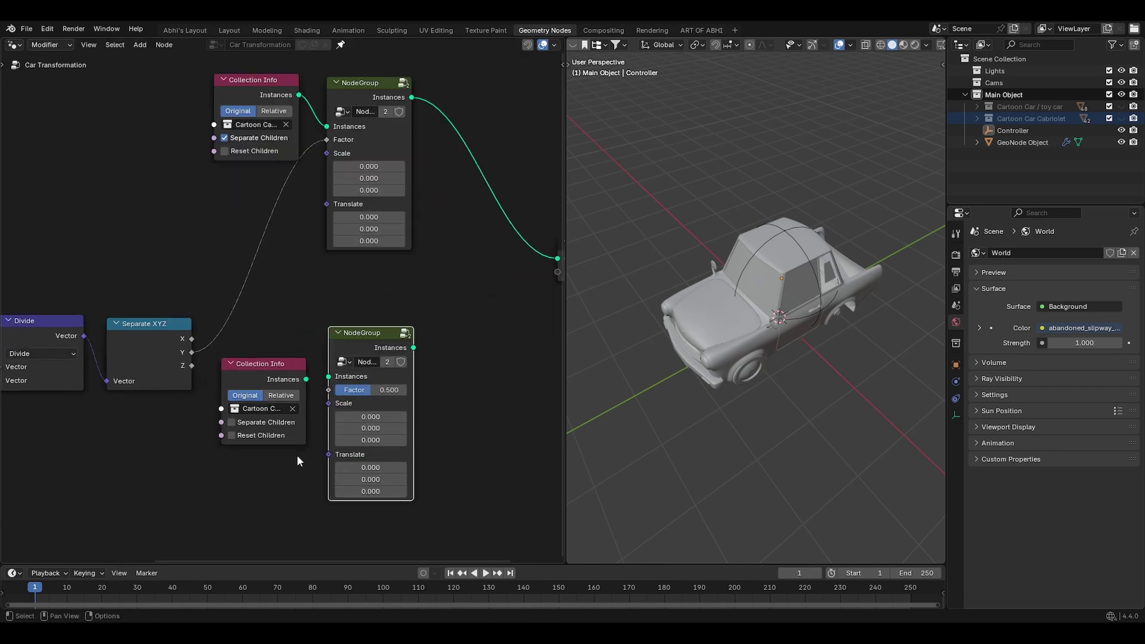
{"action": "left_click_drag", "start_coordinate": [306, 373], "coordinate": [318, 375]}
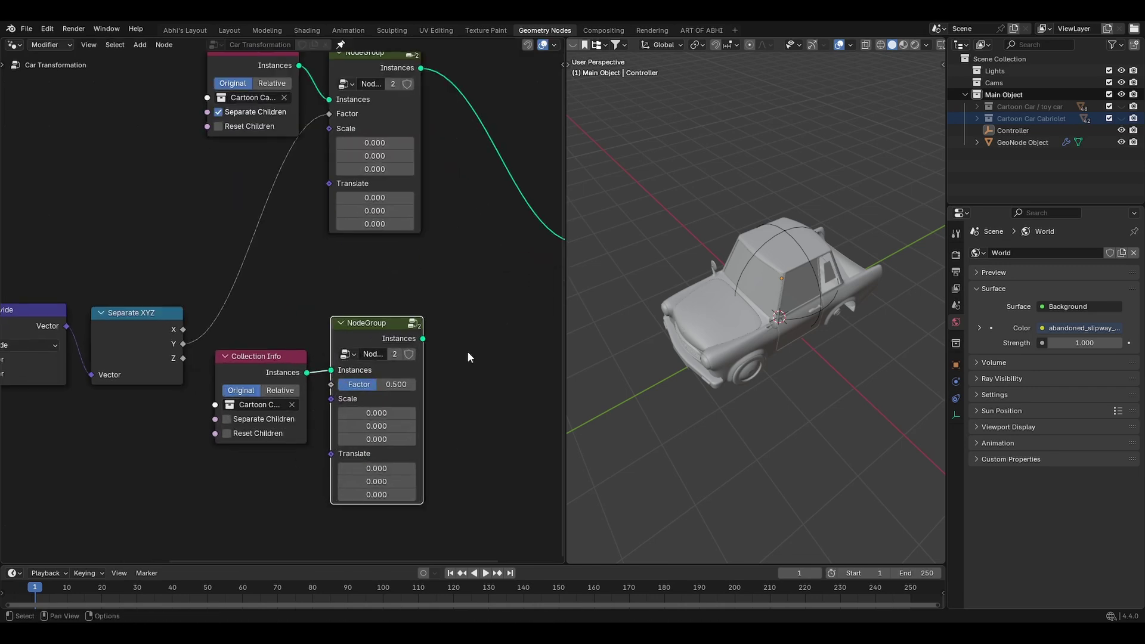
Add a Map Range node and feed the Y output of Separate XYZ into its Value
{"action": "scroll", "coordinate": [465, 346], "scroll_direction": "down", "scroll_amount": 3}
{"action": "key", "text": "shift+a"}
{"action": "type", "text": "map ra"}
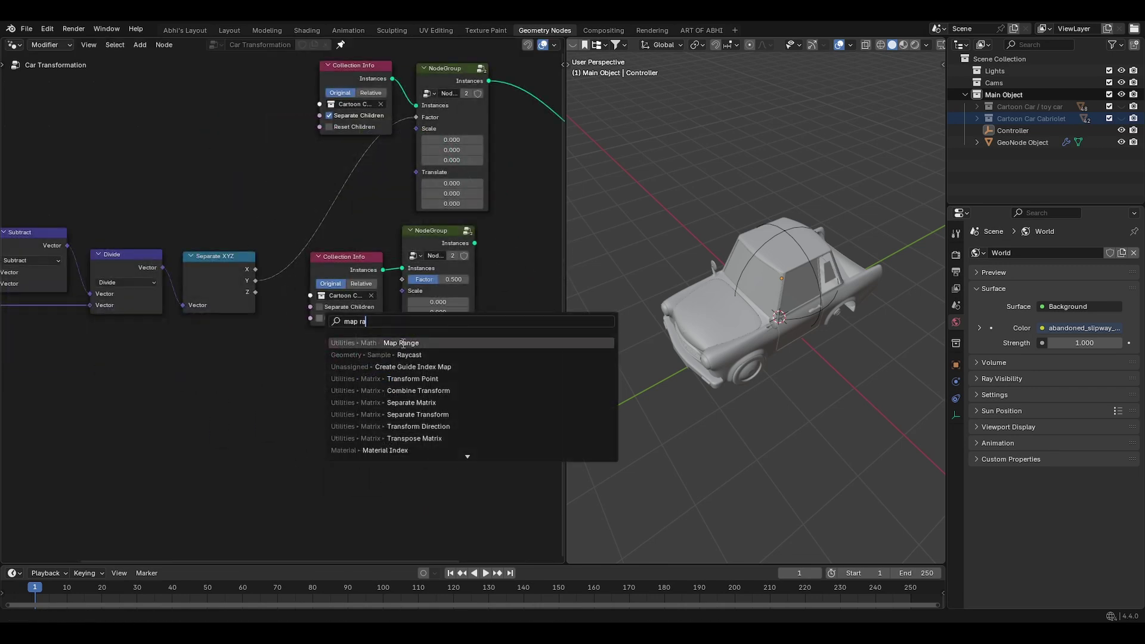
{"action": "key", "text": "Return"}
{"action": "left_click", "coordinate": [308, 338]}
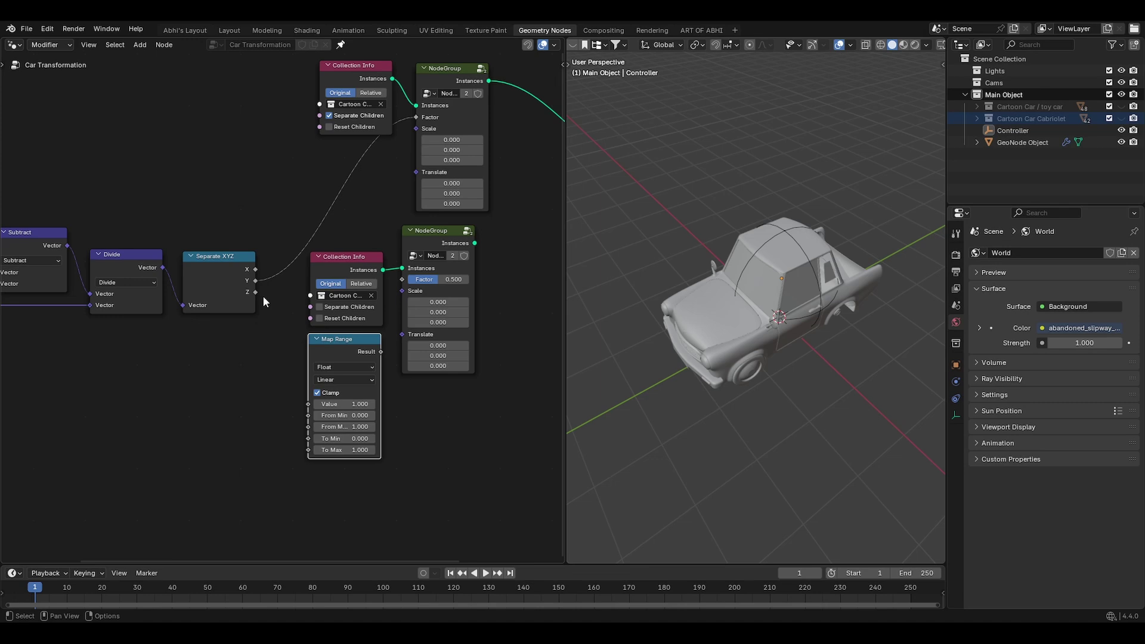
{"action": "left_click_drag", "start_coordinate": [254, 285], "coordinate": [309, 405]}
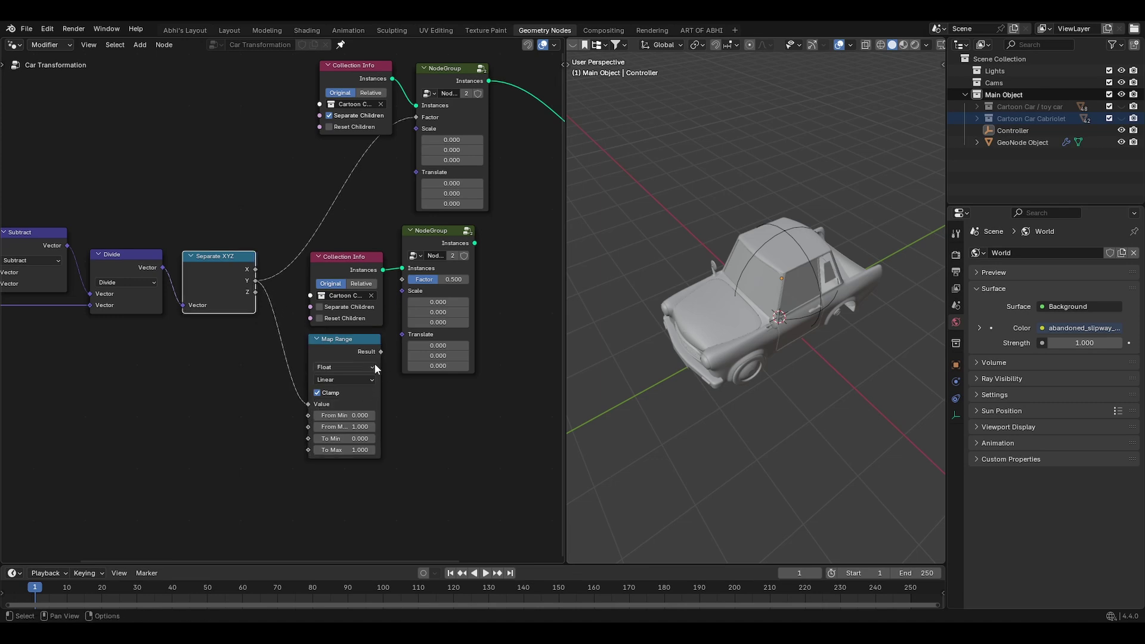
Enable Separate Children for the Cabriolet collection, link Map Range's Result to the duplicate group's Factor, and set To Min 1 and To Max 0
{"action": "left_click", "coordinate": [319, 308]}
{"action": "middle_click_drag", "start_coordinate": [319, 309], "coordinate": [258, 302]}
{"action": "left_click_drag", "start_coordinate": [319, 344], "coordinate": [340, 273]}
{"action": "scroll", "coordinate": [339, 338], "scroll_direction": "up", "scroll_amount": 2}
{"action": "double_click", "coordinate": [268, 479]}
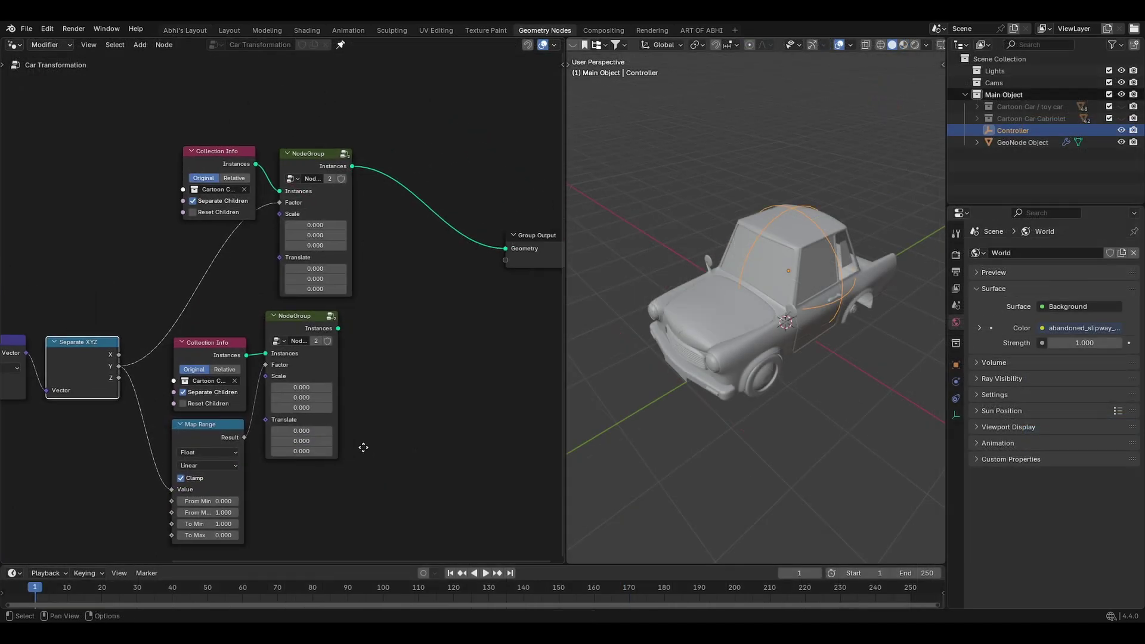
Insert a Join Geometry node before the Group Output and connect both node groups' Instances to it
{"action": "middle_click_drag", "start_coordinate": [414, 342], "coordinate": [379, 398]}
{"action": "scroll", "coordinate": [377, 359], "scroll_direction": "up", "scroll_amount": 2}
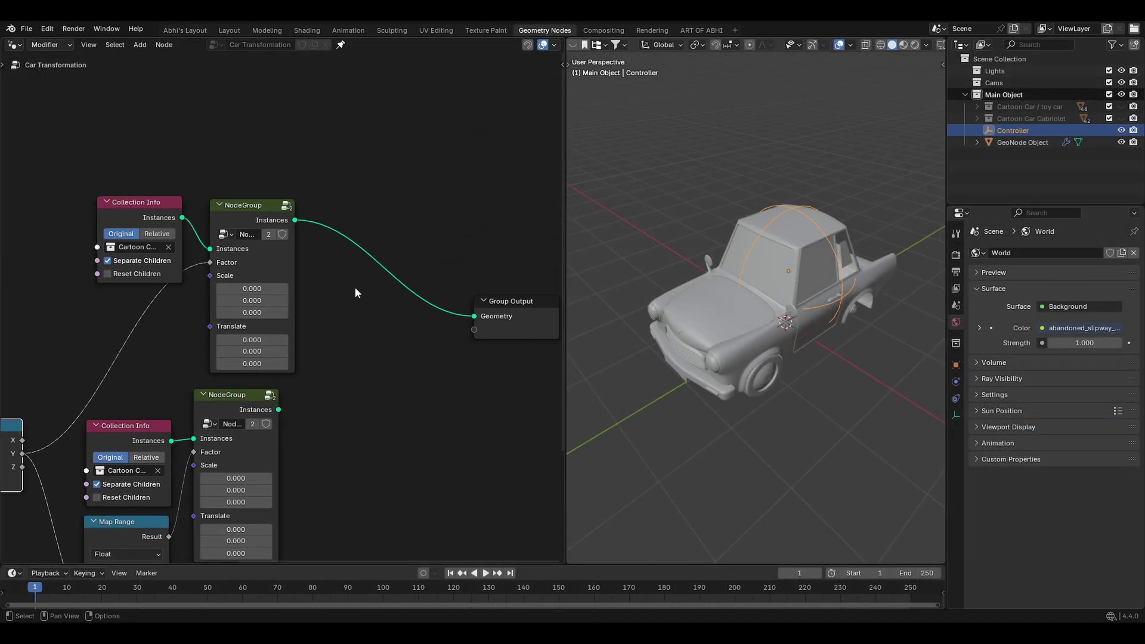
{"action": "key", "text": "shift+a"}
{"action": "type", "text": "join"}
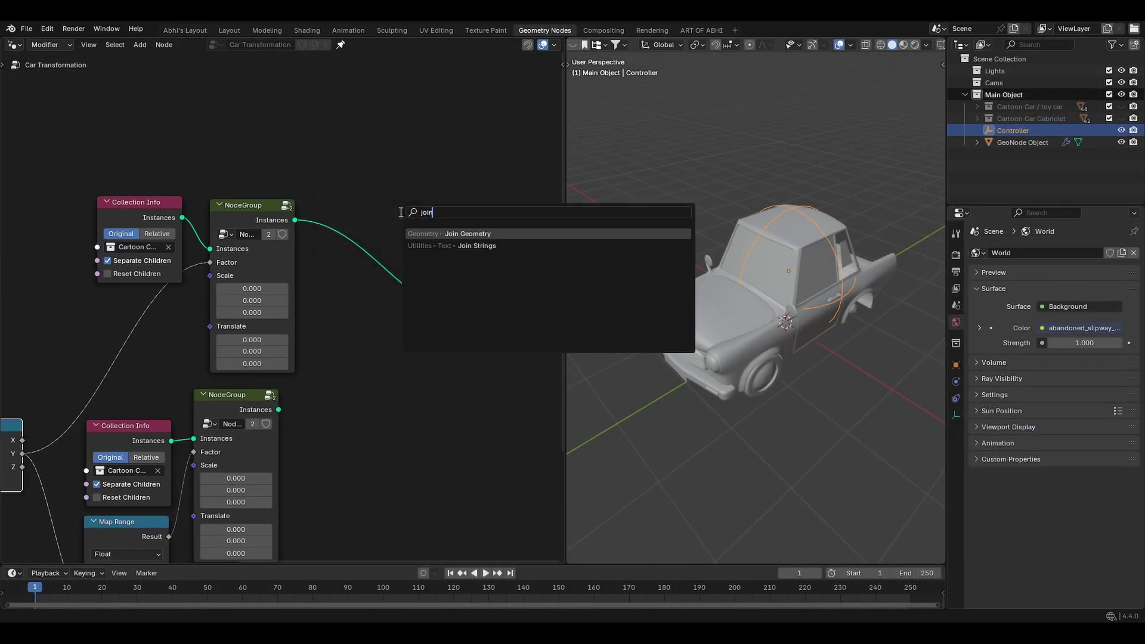
{"action": "left_click", "coordinate": [448, 234]}
{"action": "left_click", "coordinate": [445, 328]}
{"action": "scroll", "coordinate": [457, 375], "scroll_direction": "down", "scroll_amount": 2}
{"action": "left_click_drag", "start_coordinate": [412, 270], "coordinate": [538, 356]}
{"action": "key", "text": "g"}
{"action": "left_click", "coordinate": [553, 397]}
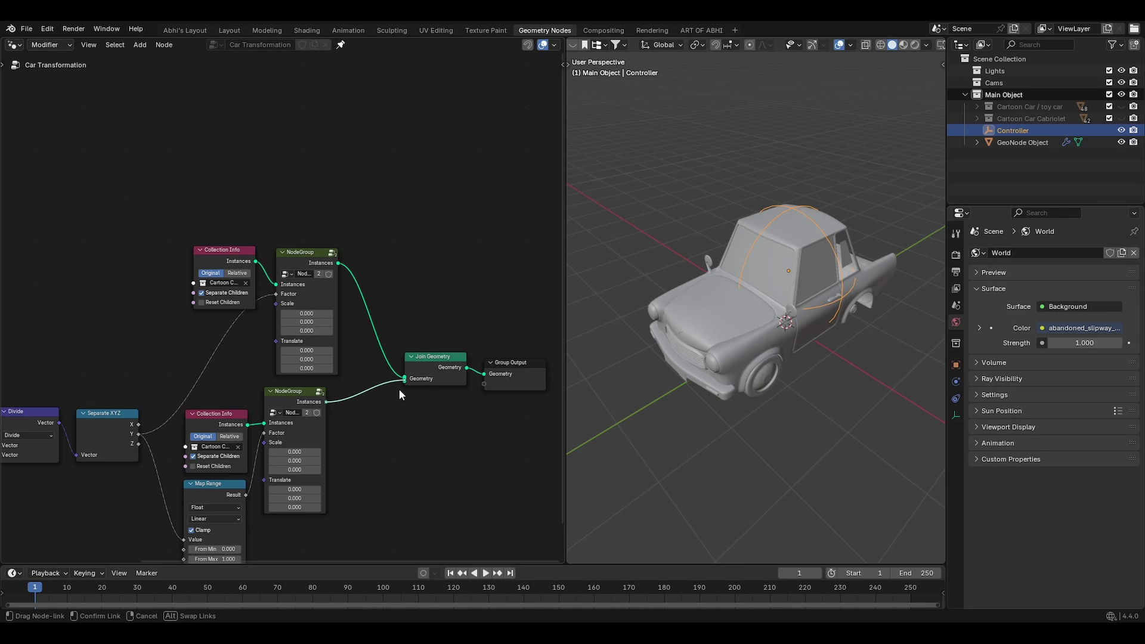
Check the transition between both cars by moving the Controller along Y, and widen the node editor
{"action": "key", "text": "g"}
{"action": "key", "text": "y"}
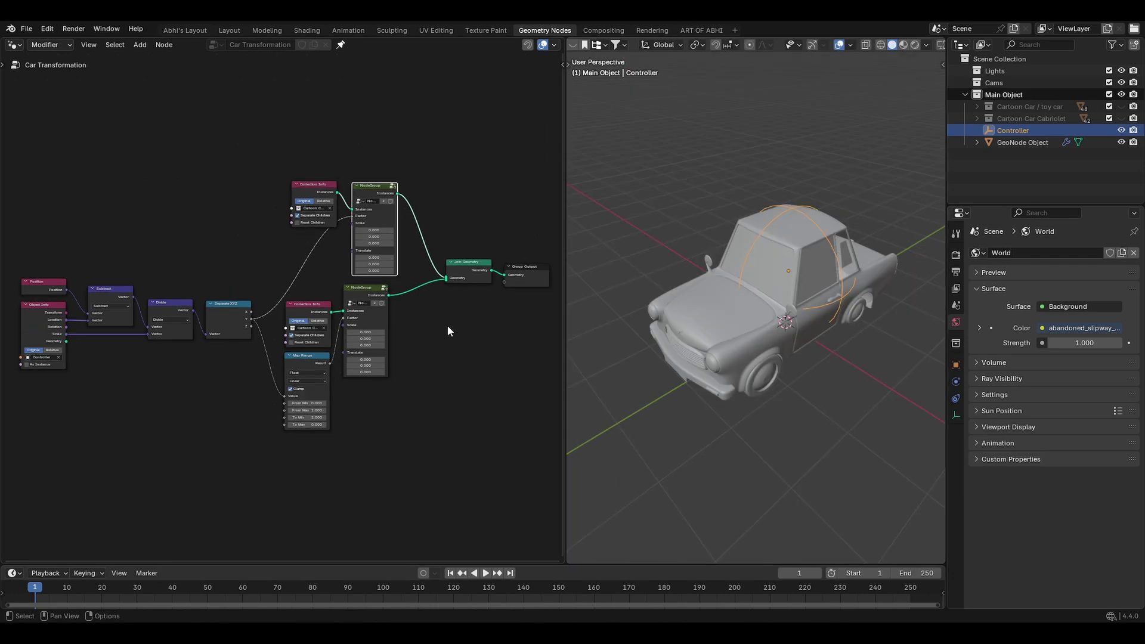
{"action": "scroll", "coordinate": [444, 333], "scroll_direction": "down", "scroll_amount": 2}
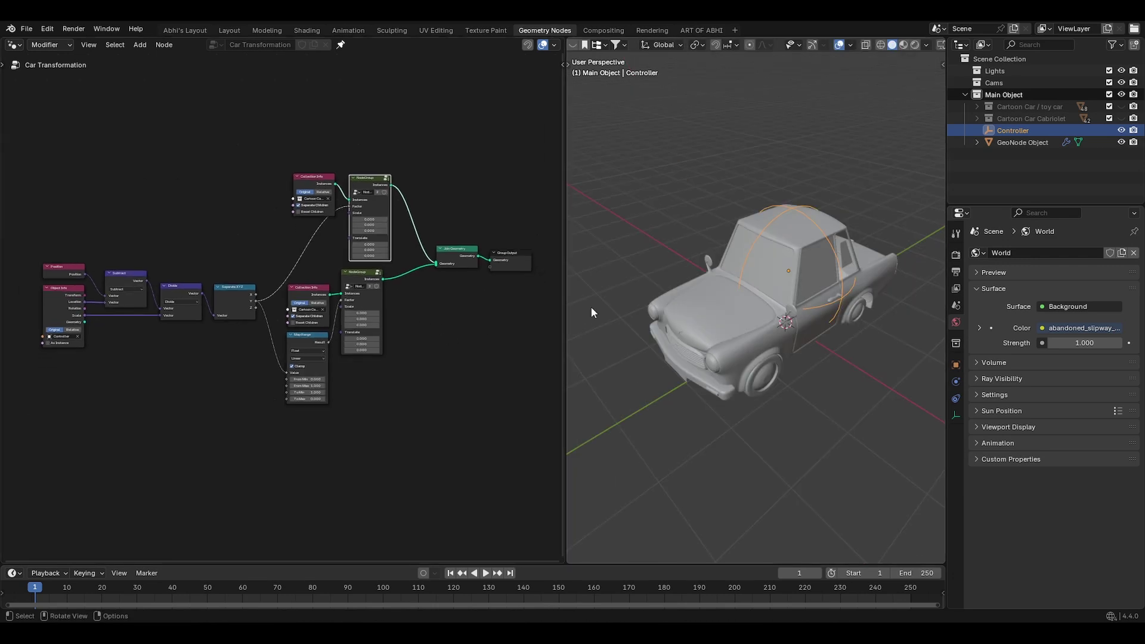
{"action": "left_click_drag", "start_coordinate": [563, 286], "coordinate": [797, 285]}
{"action": "scroll", "coordinate": [477, 332], "scroll_direction": "up", "scroll_amount": 3}
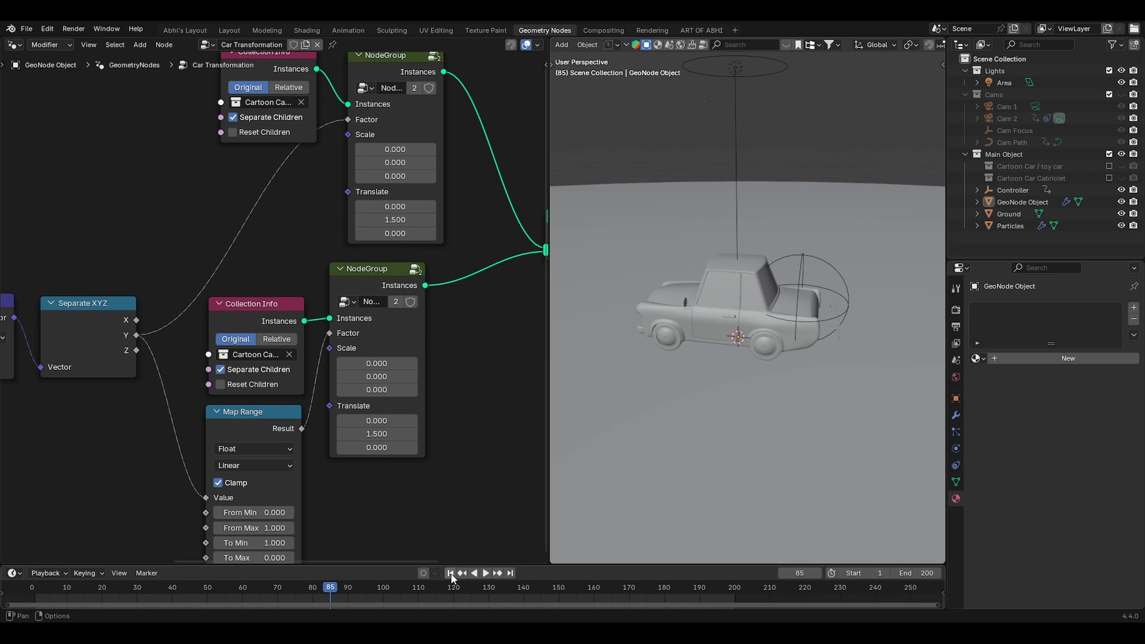
Play and scrub the timeline to review the car transformation with the Controller's animation
{"action": "key", "text": "space"}
{"action": "left_click_drag", "start_coordinate": [338, 589], "coordinate": [85, 589]}
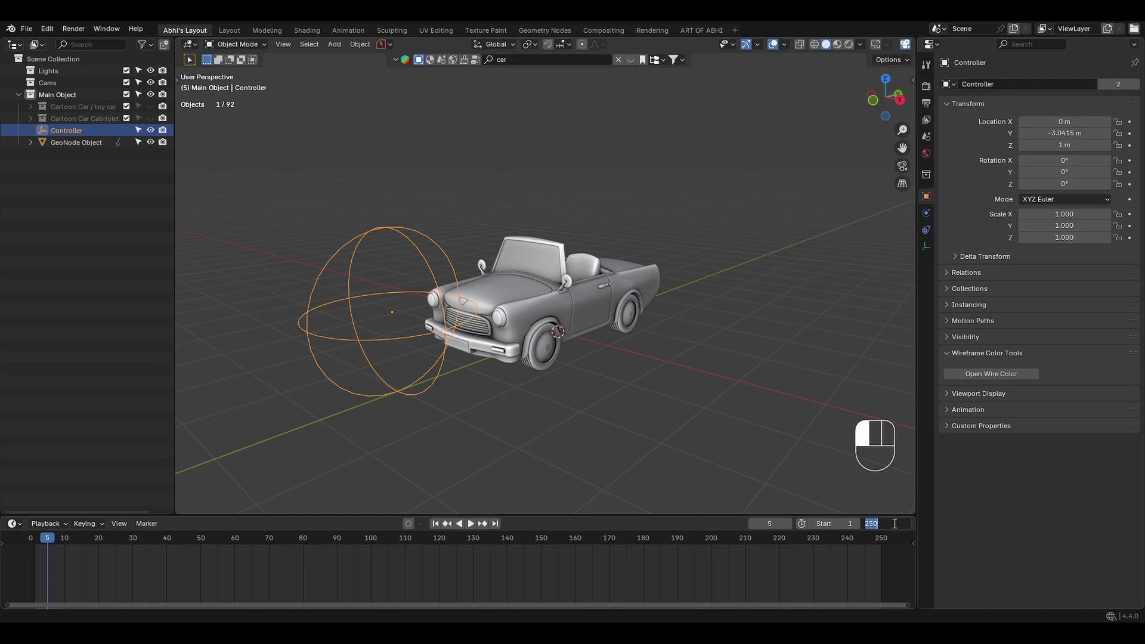
Set the animation's end frame to 200 and fit the frame range in the timeline
{"action": "type", "text": "0"}
{"action": "key", "text": "Return"}
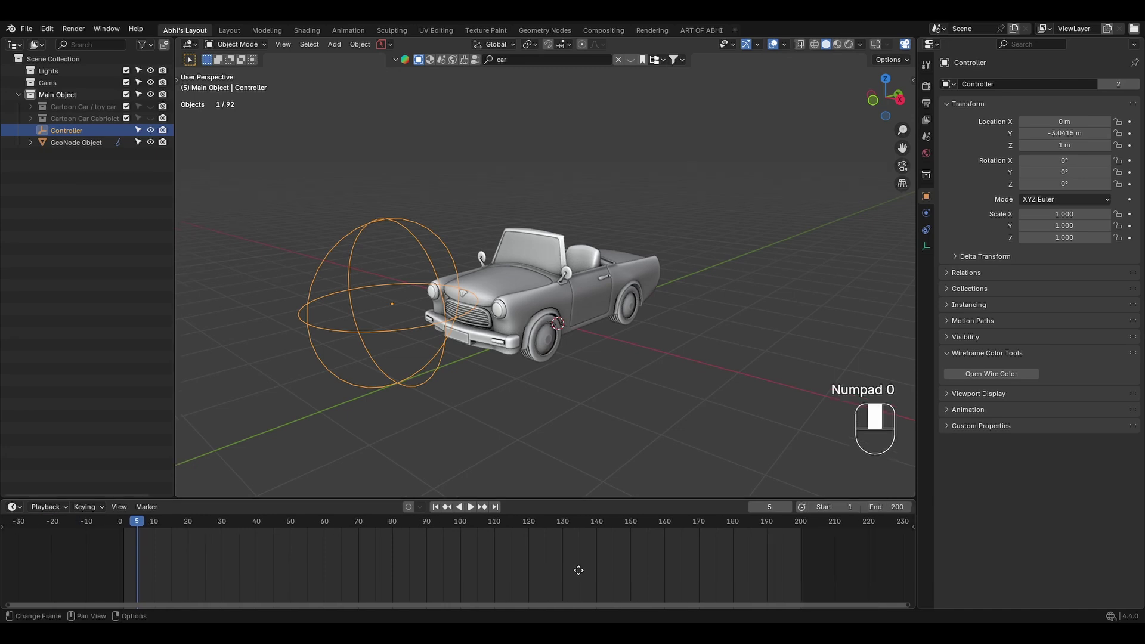
{"action": "scroll", "coordinate": [579, 571], "scroll_direction": "up", "scroll_amount": 3}
{"action": "scroll", "coordinate": [640, 562], "scroll_direction": "down", "scroll_amount": 2}
{"action": "mouse_move", "coordinate": [581, 571]}
{"action": "middle_mouse_down"}
{"action": "mouse_move", "coordinate": [643, 563]}
{"action": "mouse_move", "coordinate": [595, 557]}
{"action": "middle_mouse_up"}
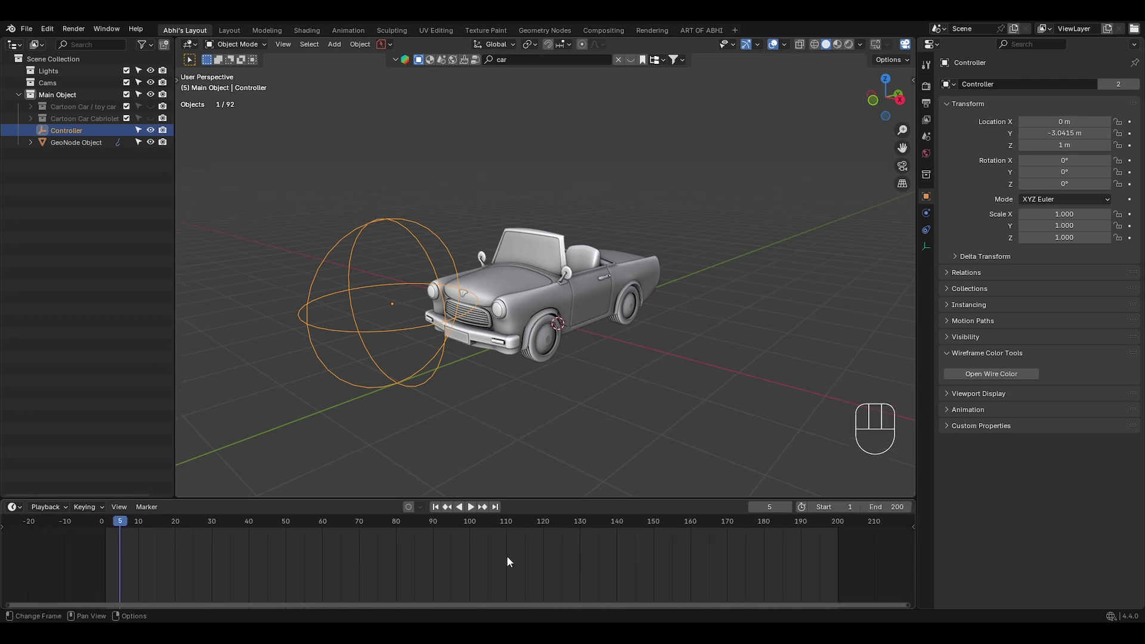
Keyframe the Controller's location at frame 5, and again at frame 95 after moving it along Y to 1.8564 m
{"action": "key", "text": "k"}
{"action": "left_click", "coordinate": [533, 183]}
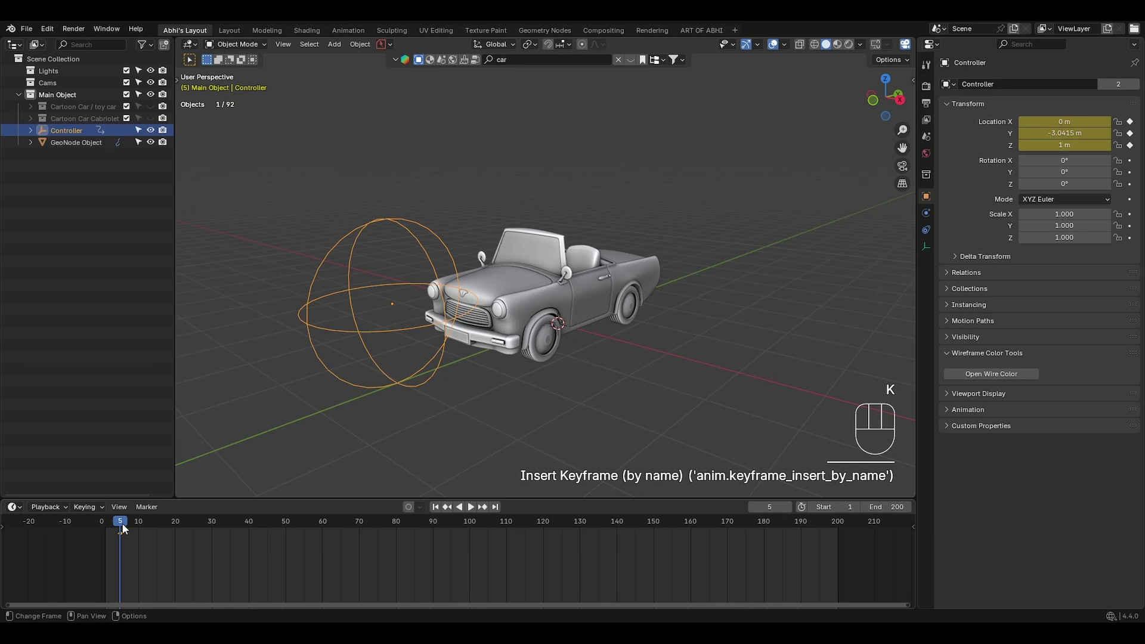
{"action": "left_click_drag", "start_coordinate": [123, 523], "coordinate": [437, 523]}
{"action": "key", "text": "g"}
{"action": "key", "text": "y"}
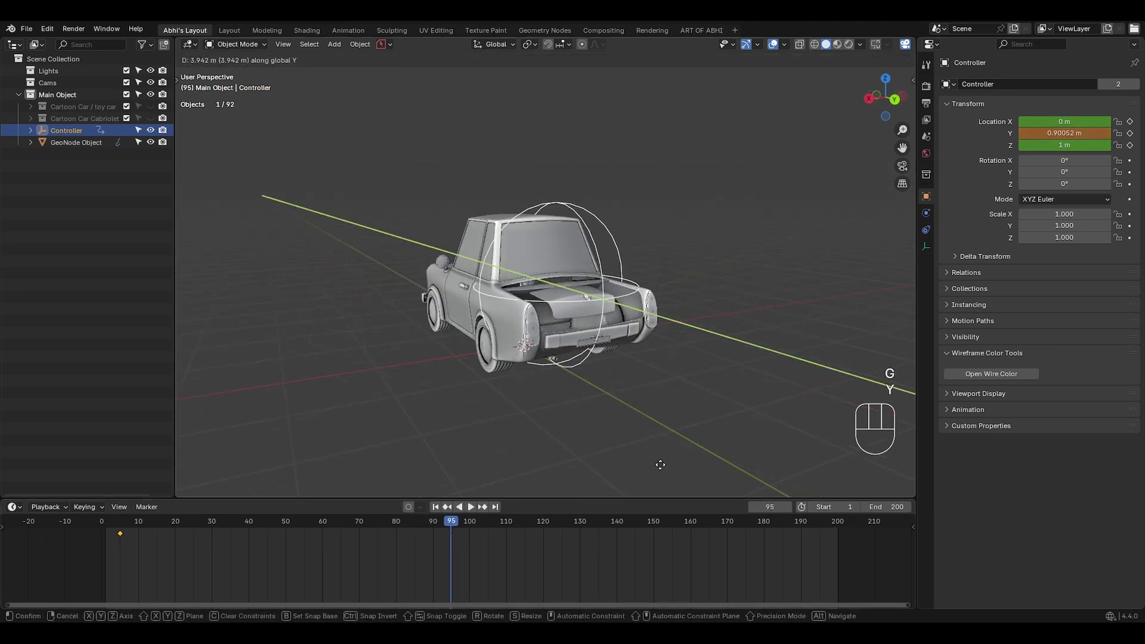
{"action": "left_click", "coordinate": [703, 474]}
{"action": "key", "text": "k"}
{"action": "left_click", "coordinate": [677, 275]}
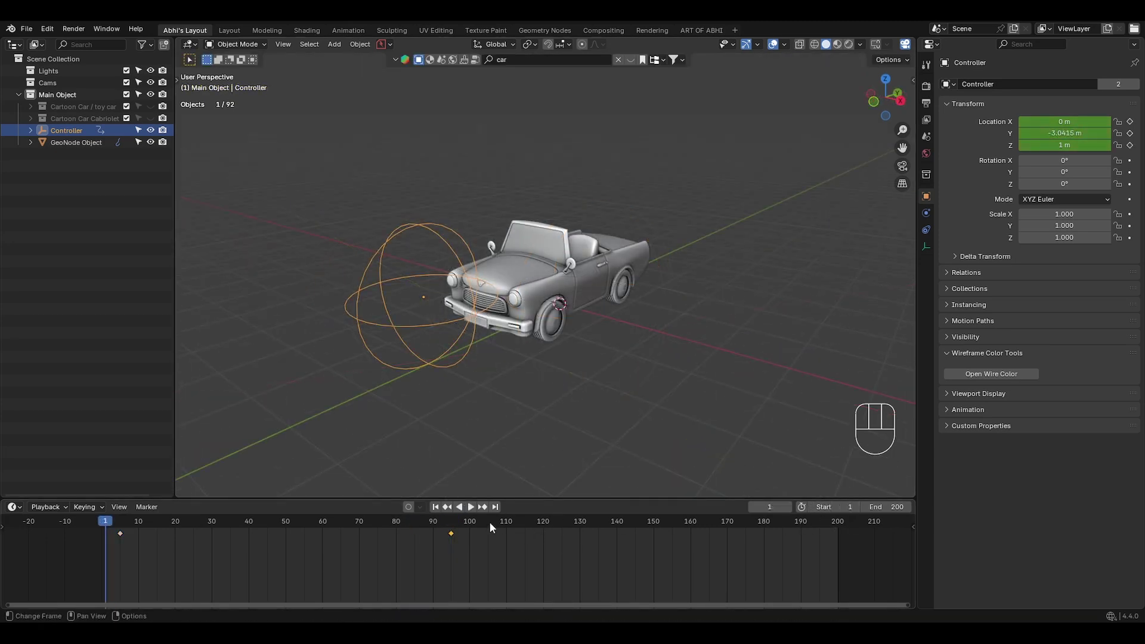
Copy the Controller's frame 95 keyframe to frame 105 and its frame 5 keyframe to frame 195
{"action": "left_click", "coordinate": [484, 524]}
{"action": "key", "text": "space"}
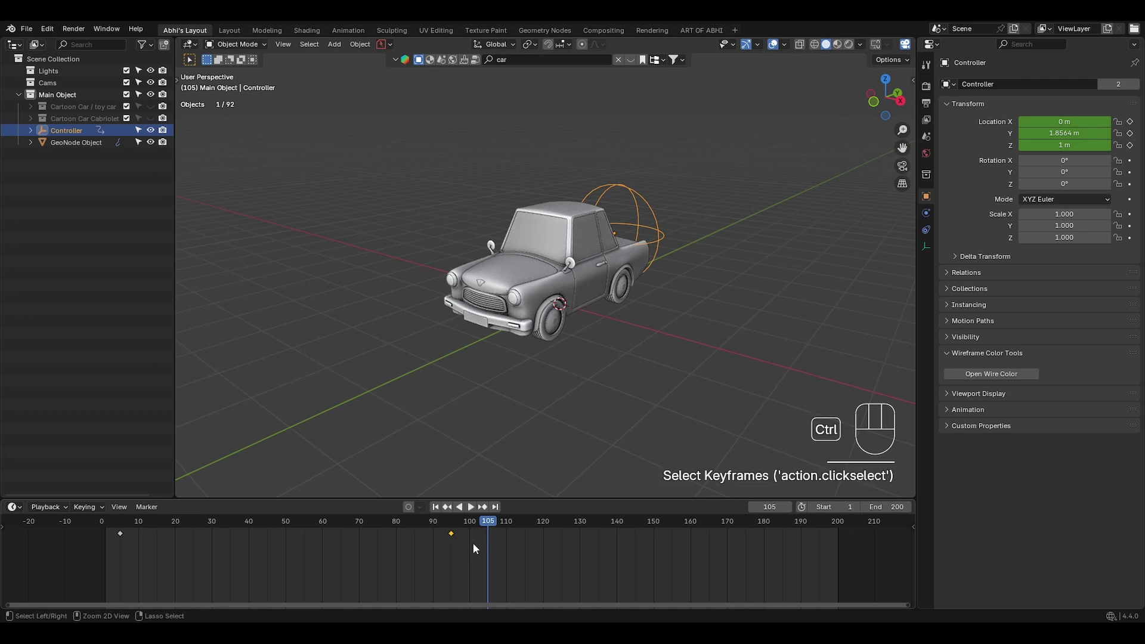
{"action": "key", "text": "ctrl+c"}
{"action": "key", "text": "ctrl+v"}
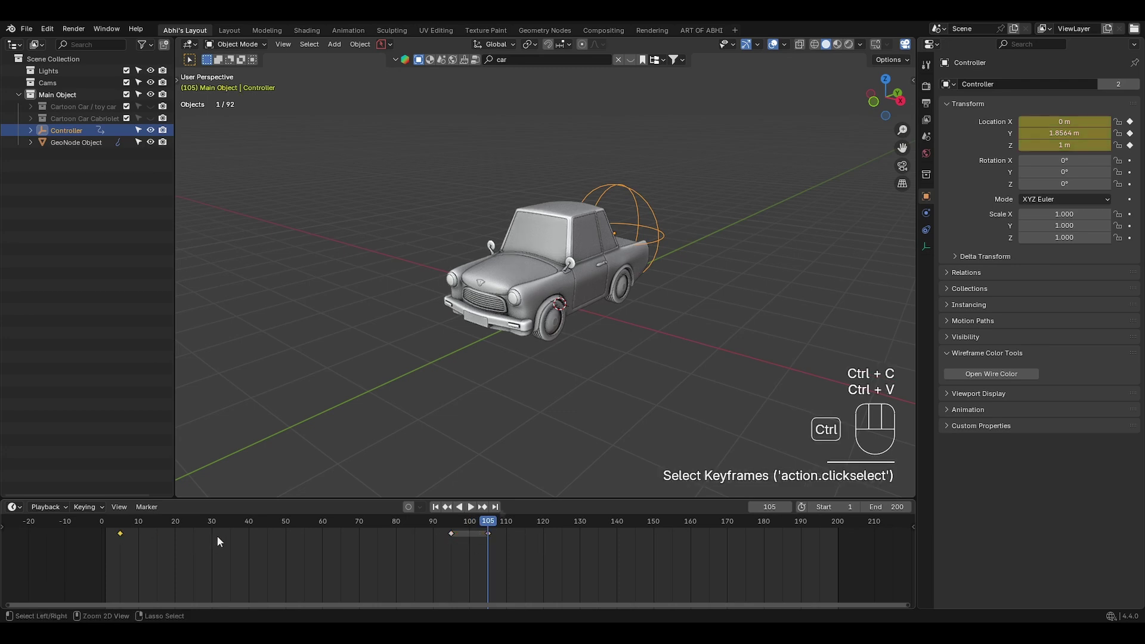
{"action": "key", "text": "ctrl+c"}
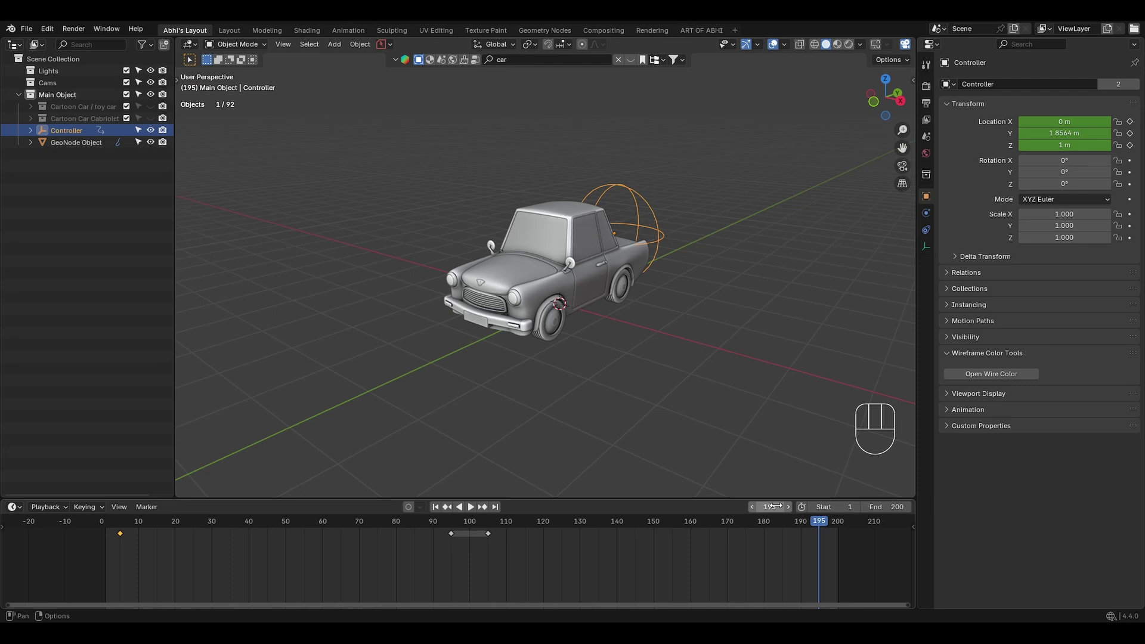
{"action": "key", "text": "ctrl+v"}
Play the animation and view the transforming car from a higher angle in the rendered scene
{"action": "key", "text": "space"}
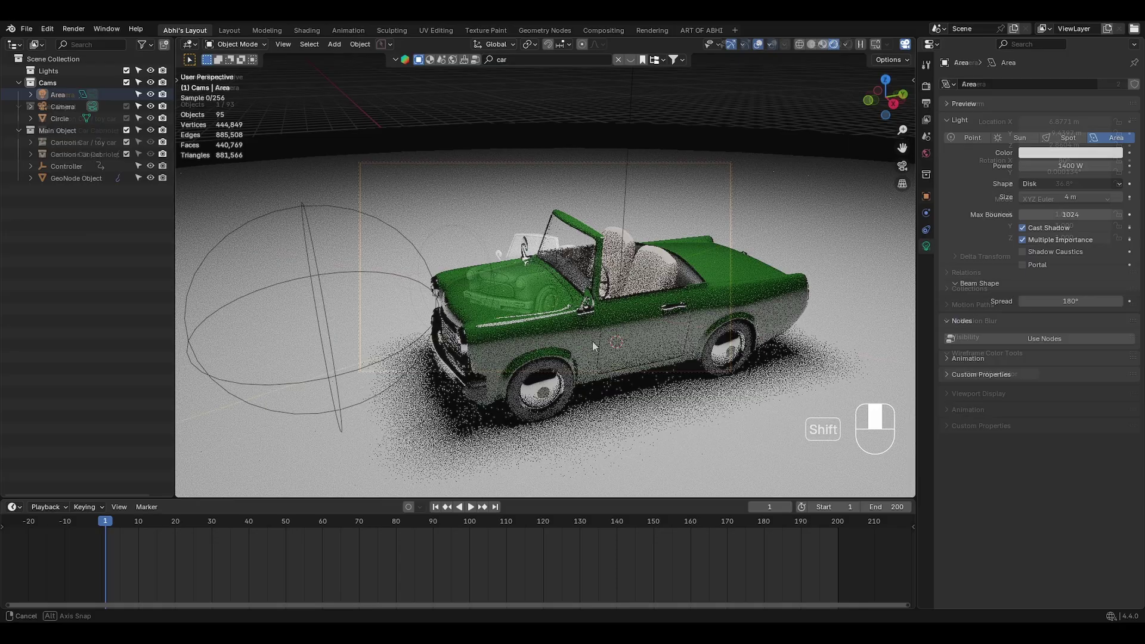
{"action": "middle_click_drag", "start_coordinate": [592, 341], "coordinate": [612, 316]}
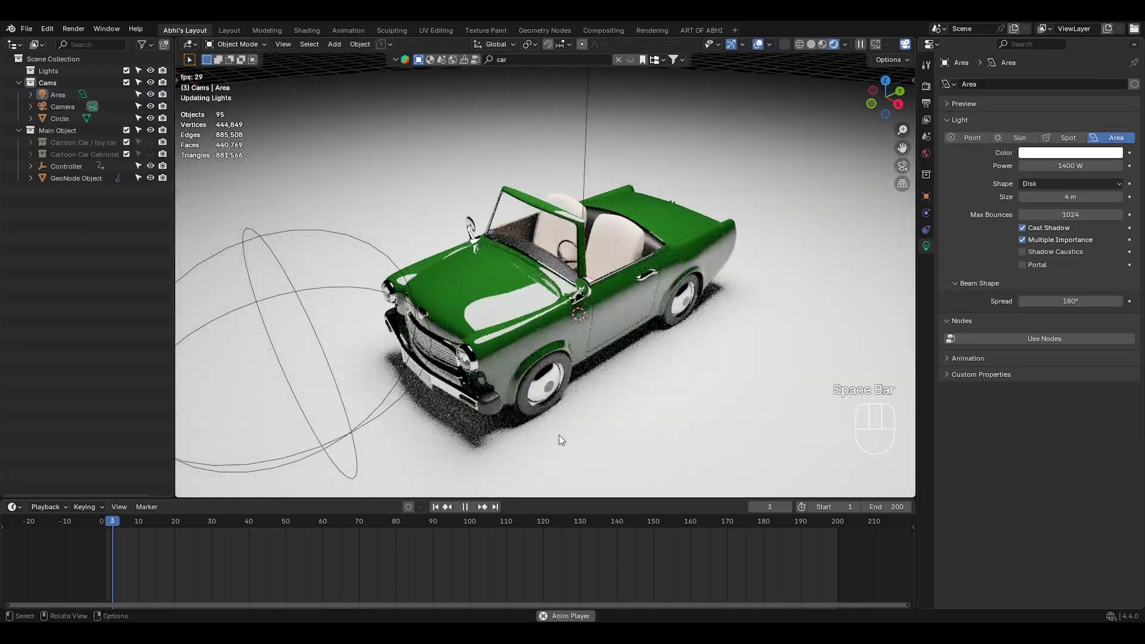